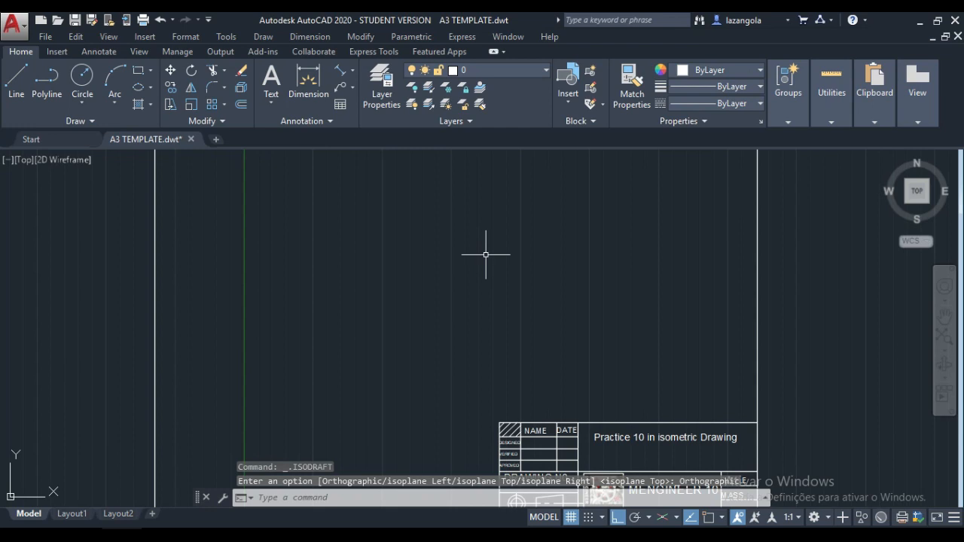
# Switch the drawing to the isometric snap style by setting SNAPSTYL to 1.
pyautogui.write('SNA')
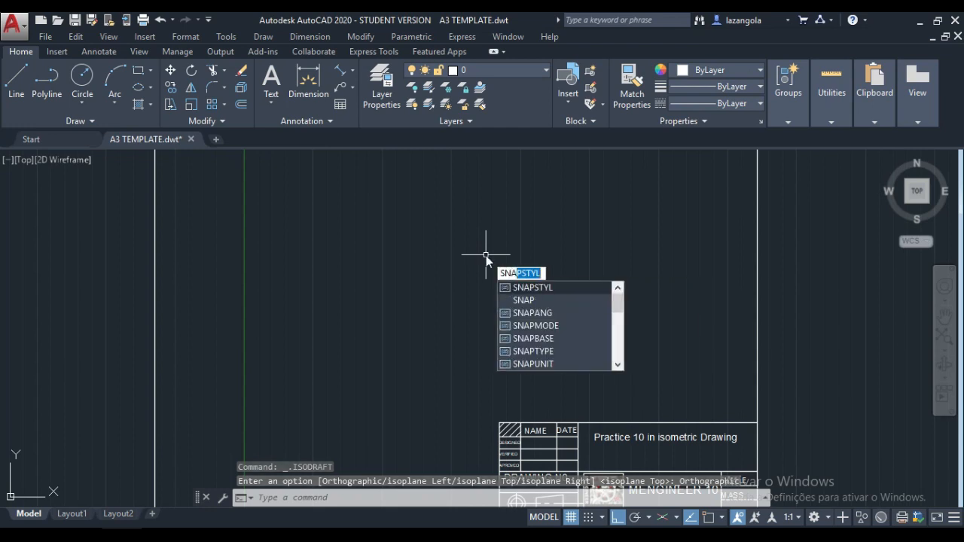
pyautogui.click(527, 288)
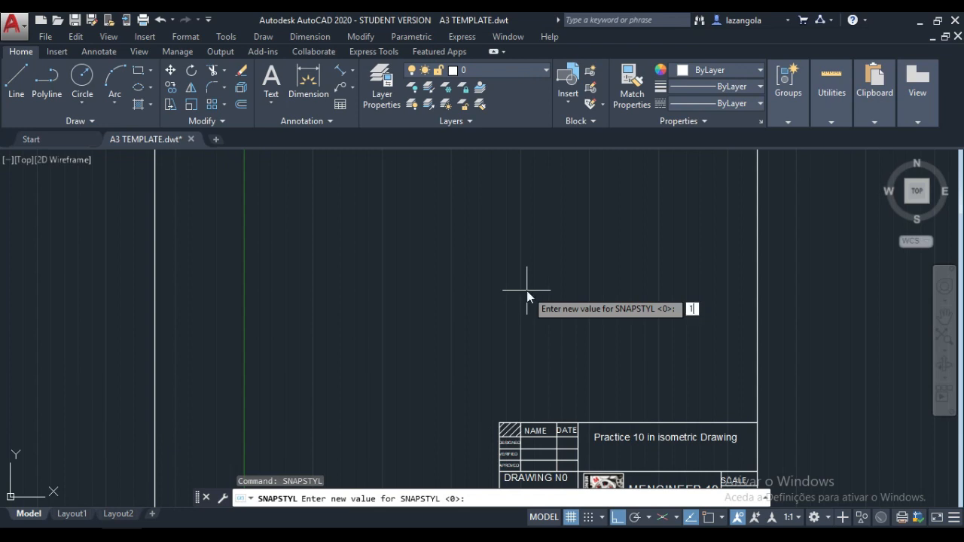
pyautogui.press('Return')
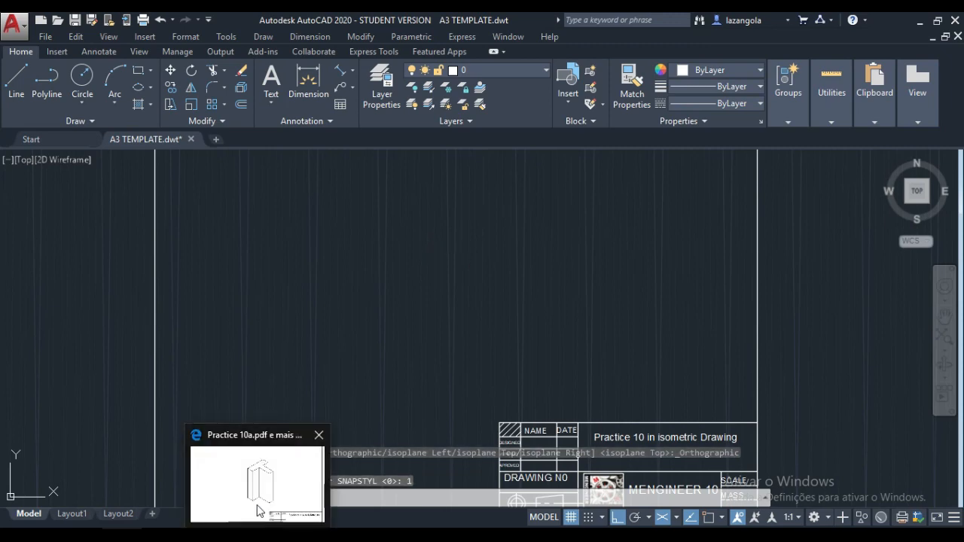
# Switch to the Practice 10a PDF, examine the T-shaped part's dimensions, and return to the A3 TEMPLATE drawing in AutoCAD.
pyautogui.click(253, 499)
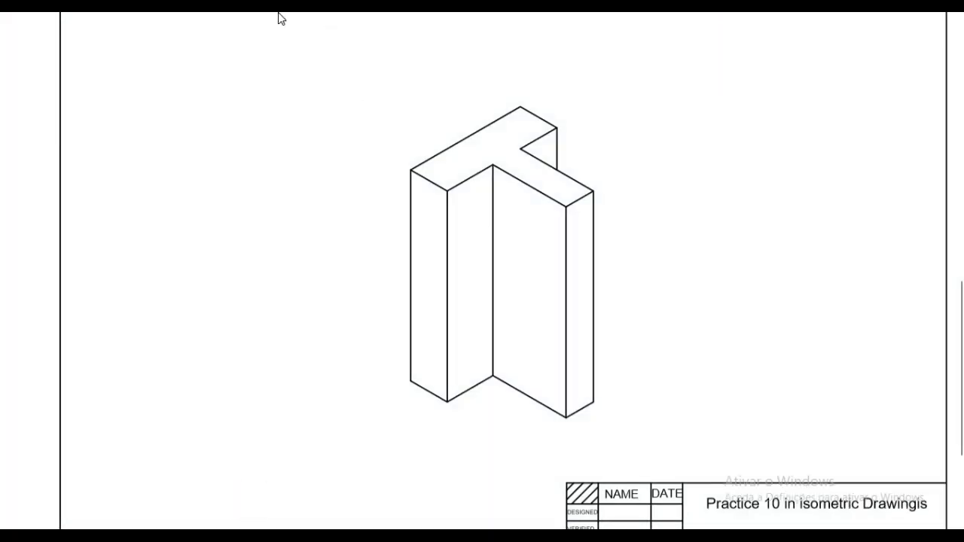
pyautogui.click(235, 25)
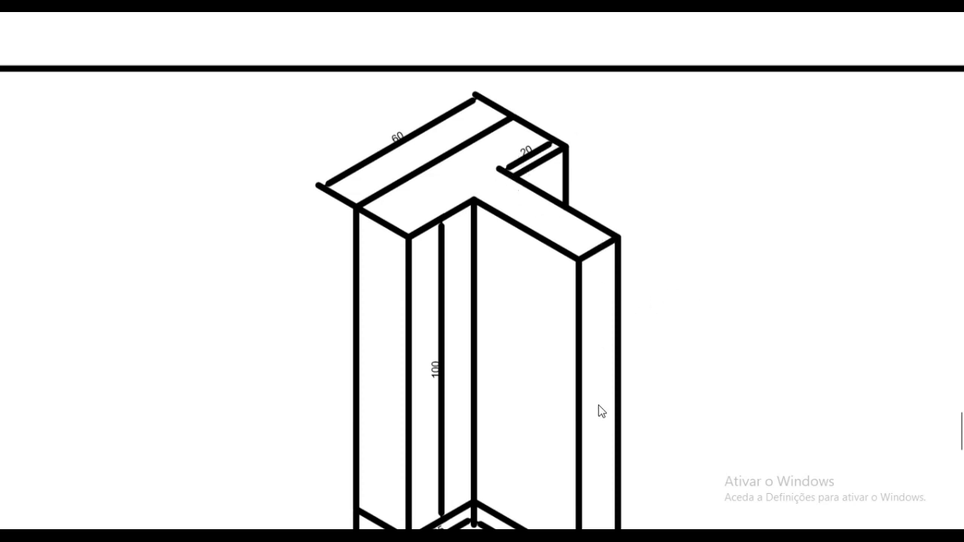
pyautogui.scroll(-2, 711, 428)
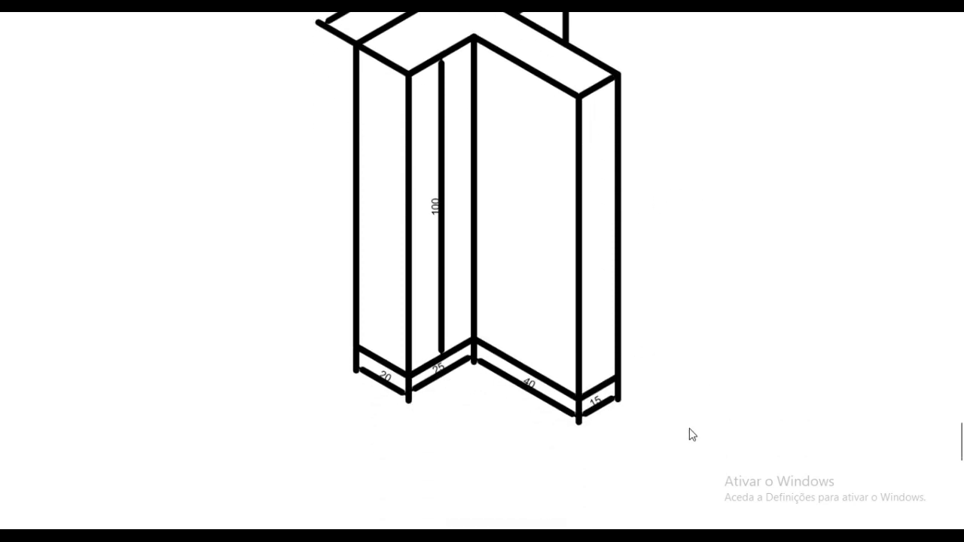
pyautogui.scroll(1, 628, 402)
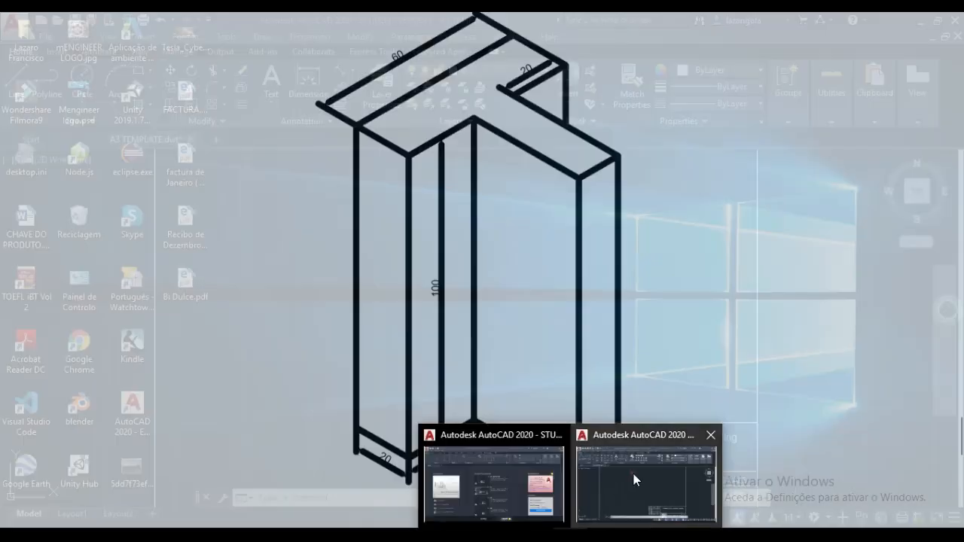
pyautogui.click(633, 473)
pyautogui.scroll(2, 441, 251)
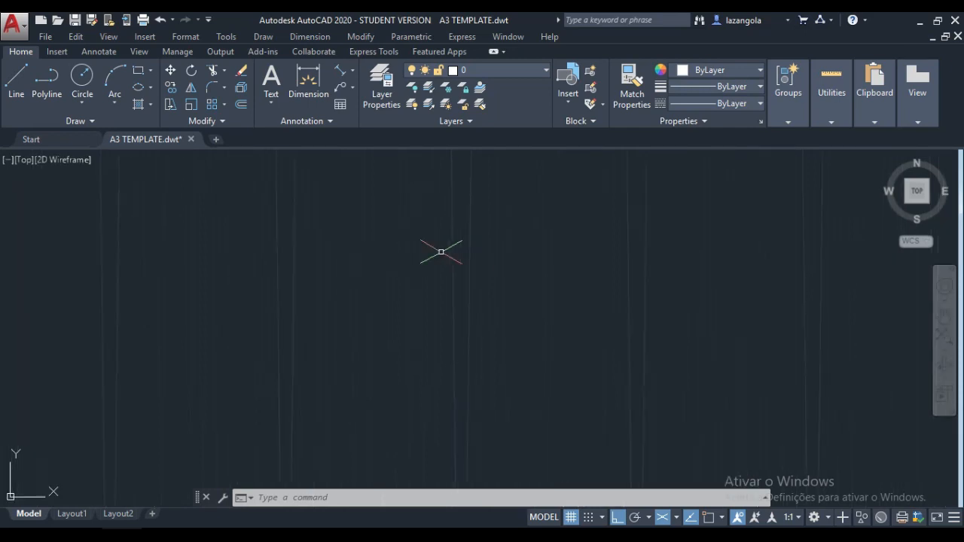
pyautogui.scroll(-2, 442, 275)
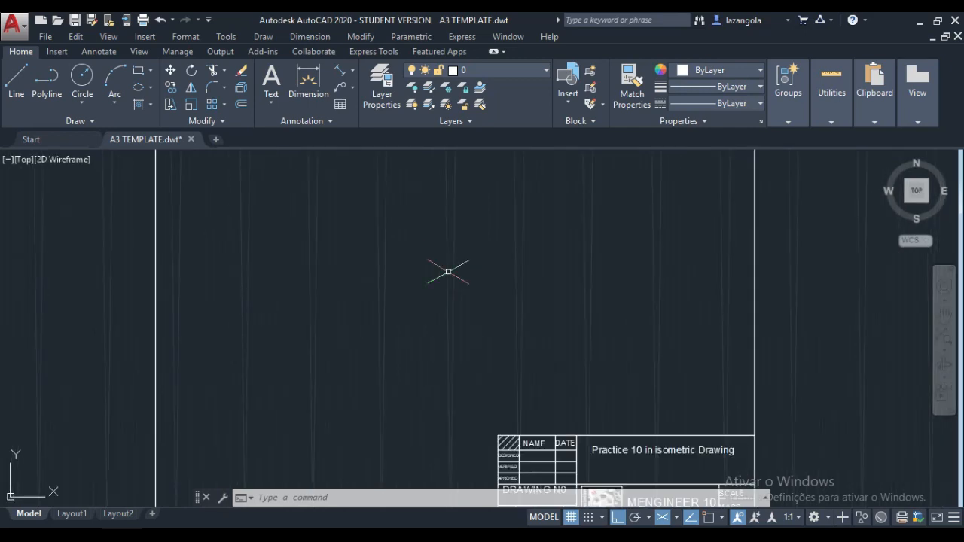
# Start the T-shaped top outline with a 25-unit line toward 210° and a 20-unit line toward 150° in the upper middle of the sheet.
pyautogui.click(16, 82)
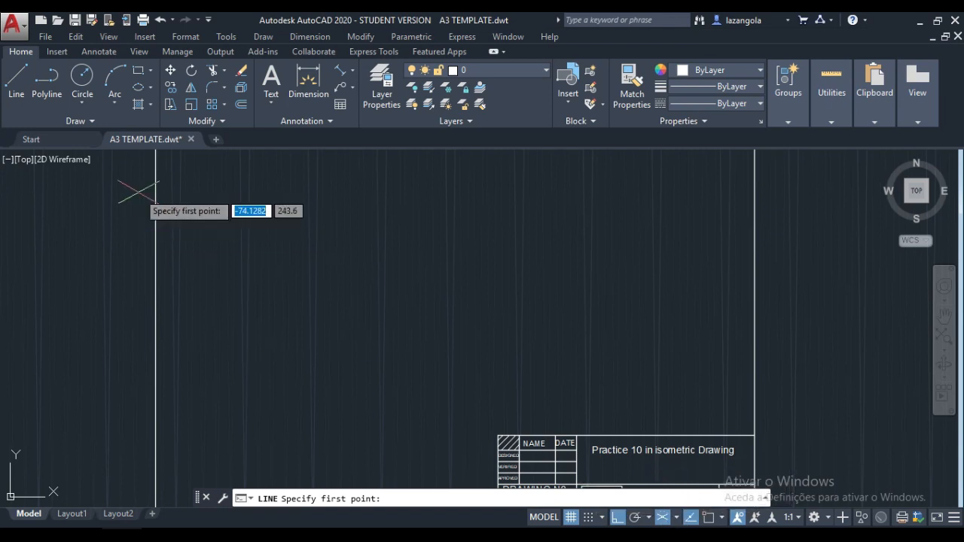
pyautogui.click(446, 243)
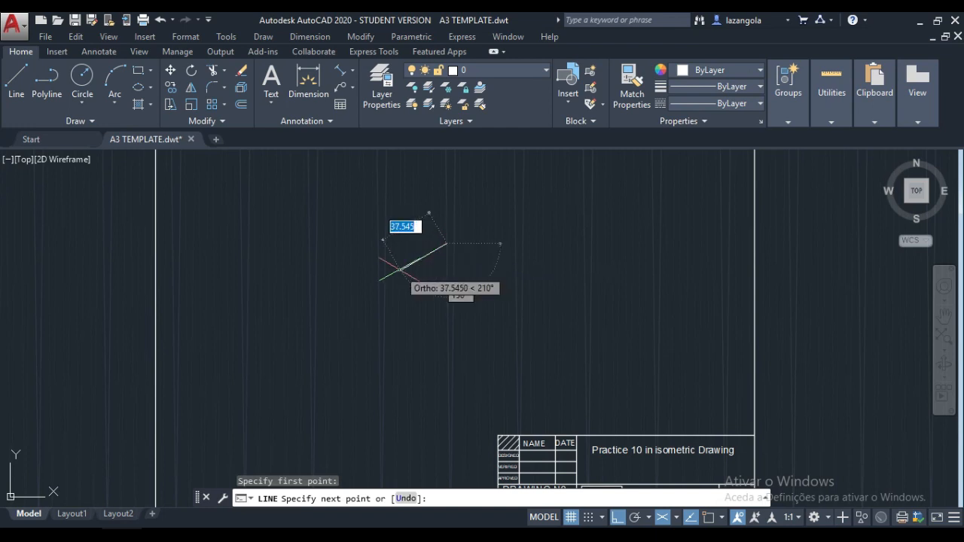
pyautogui.write('25')
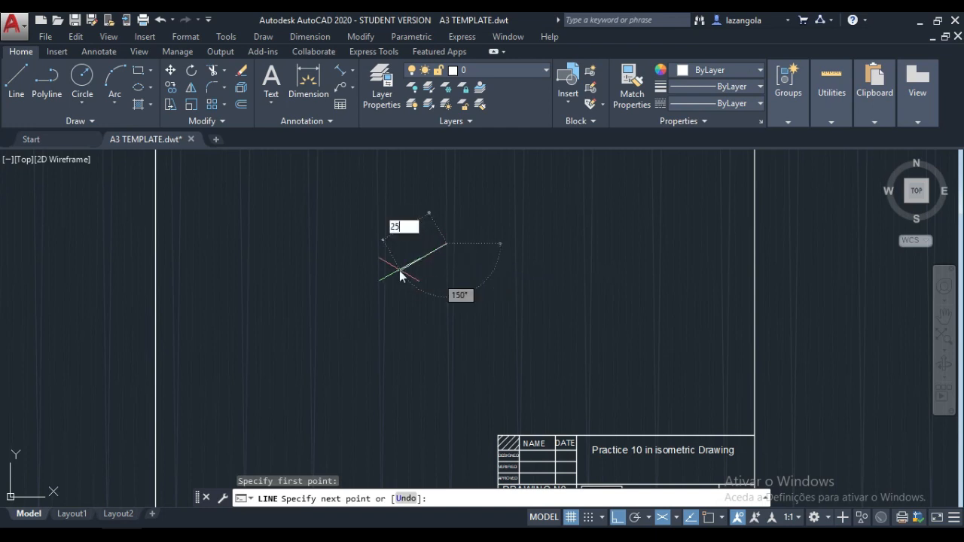
pyautogui.press('Return')
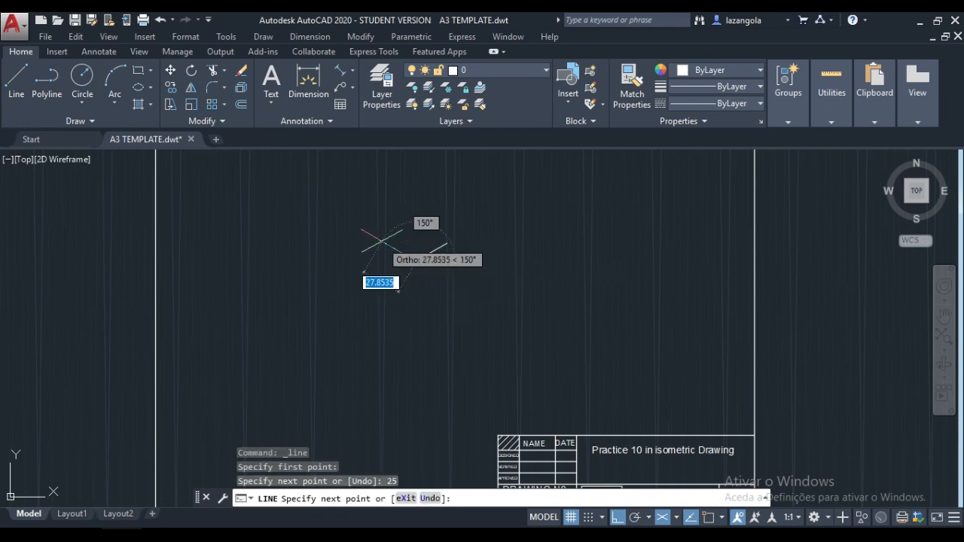
pyautogui.write('2')
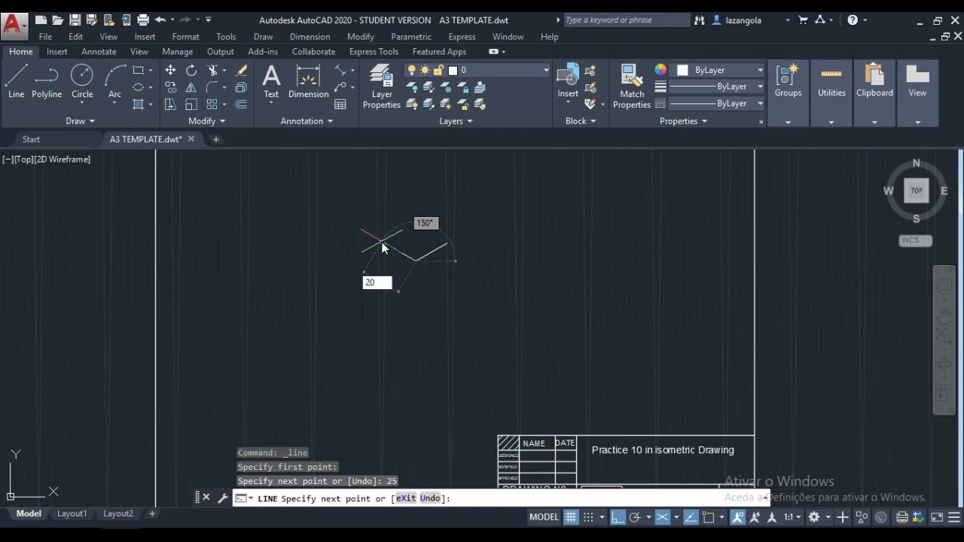
pyautogui.write('0')
pyautogui.press('Return')
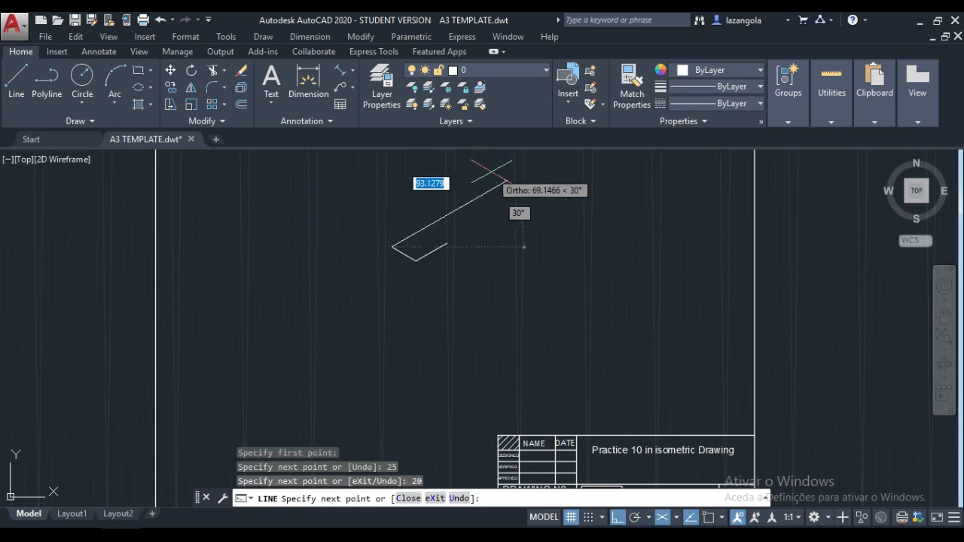
# Continue the outline with a 60-unit line toward 30°, a 20-unit line toward 330° and a 20-unit line toward 210°.
pyautogui.write('60')
pyautogui.press('Return')
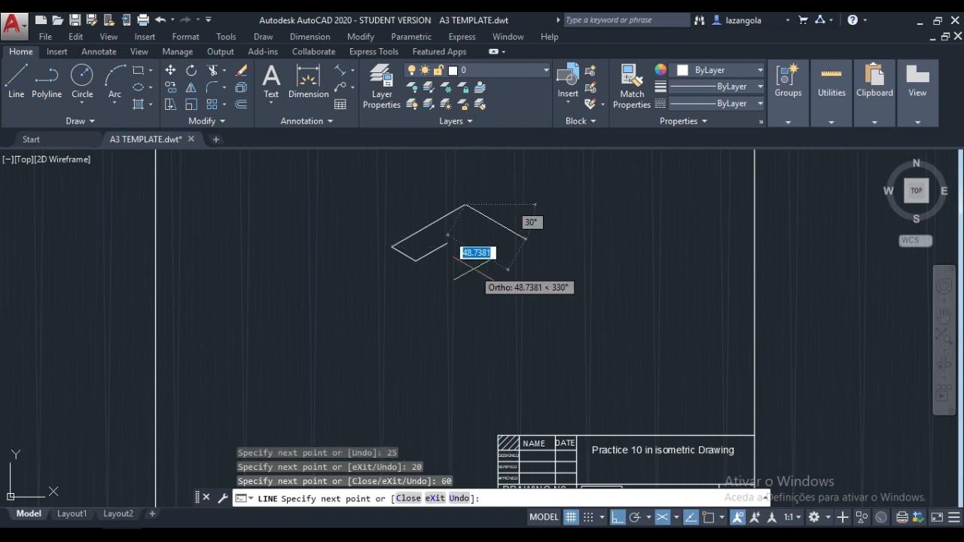
pyautogui.write('20')
pyautogui.press('Return')
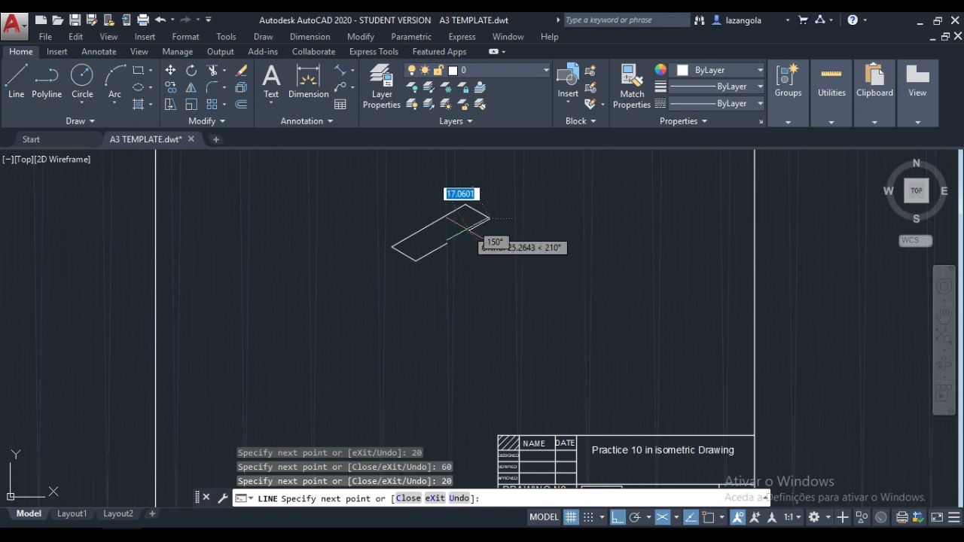
pyautogui.write('20')
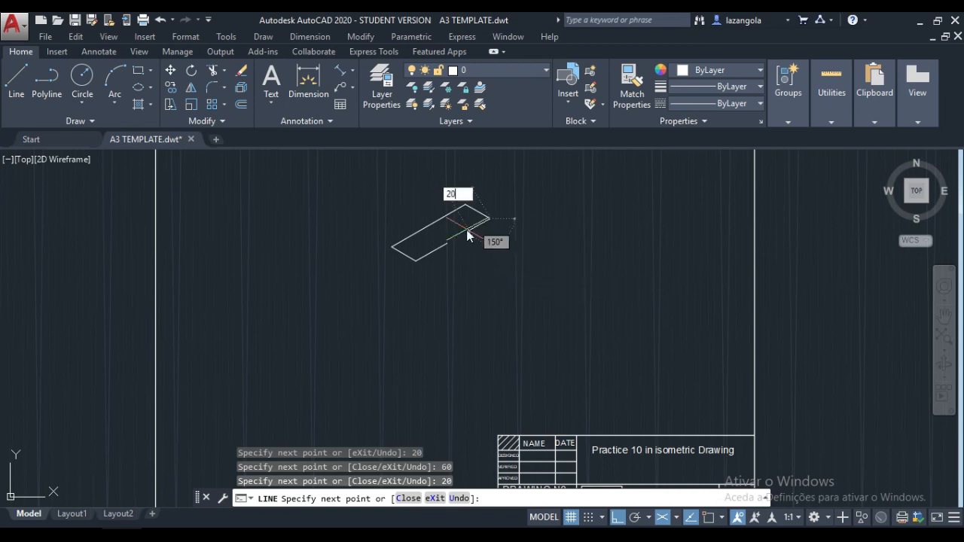
pyautogui.press('Return')
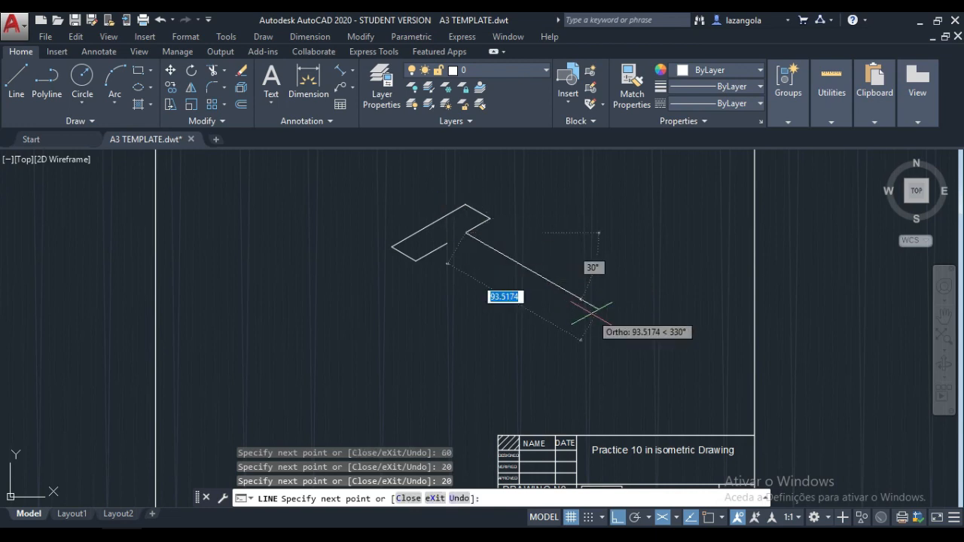
# Add the stem's 40-unit edge toward 330° and its 15-unit end toward 210°, and close the T-shaped outline.
pyautogui.write('4')
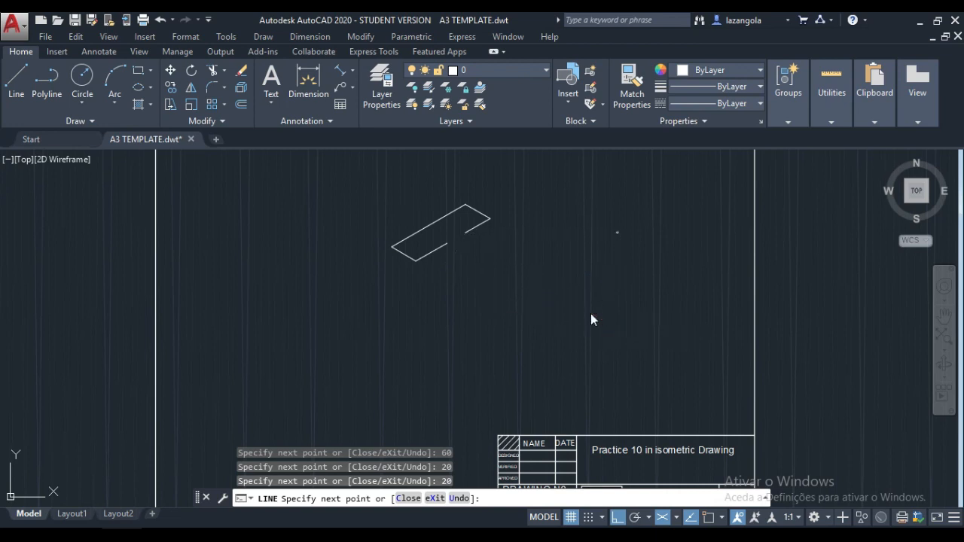
pyautogui.write('0')
pyautogui.press('Return')
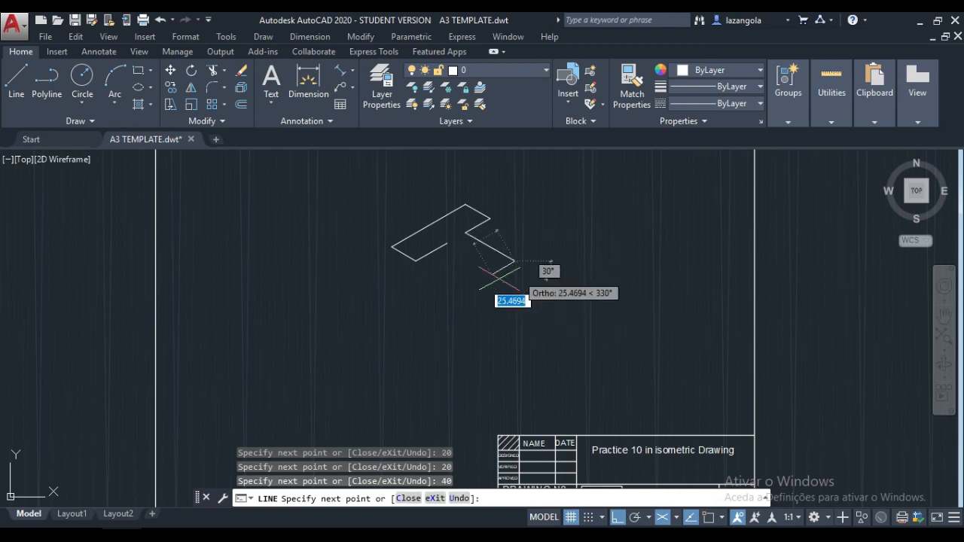
pyautogui.write('1')
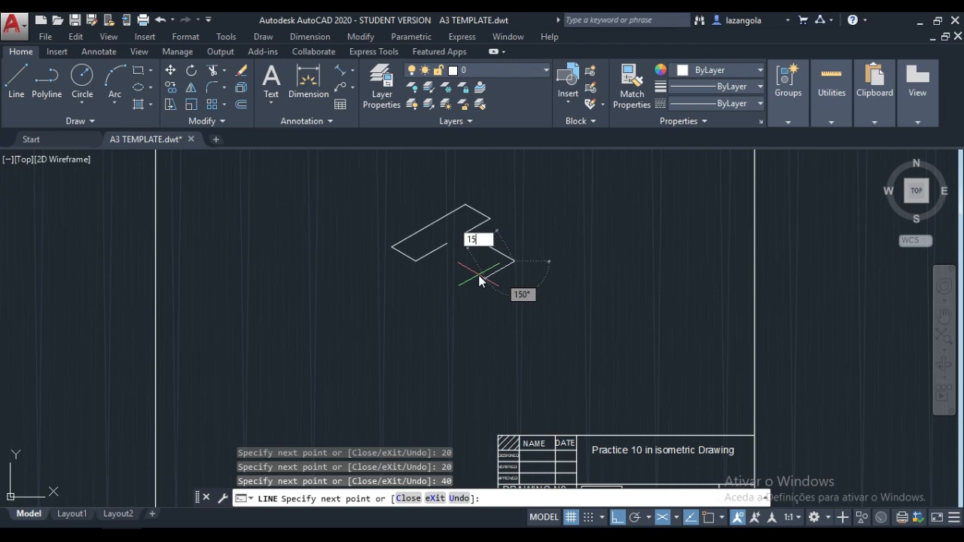
pyautogui.write('5')
pyautogui.press('Return')
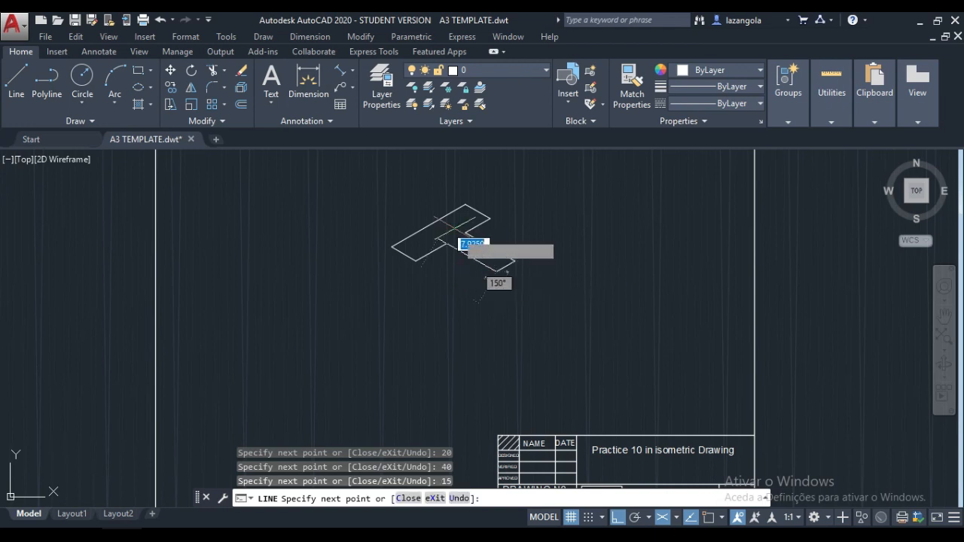
pyautogui.click(407, 498)
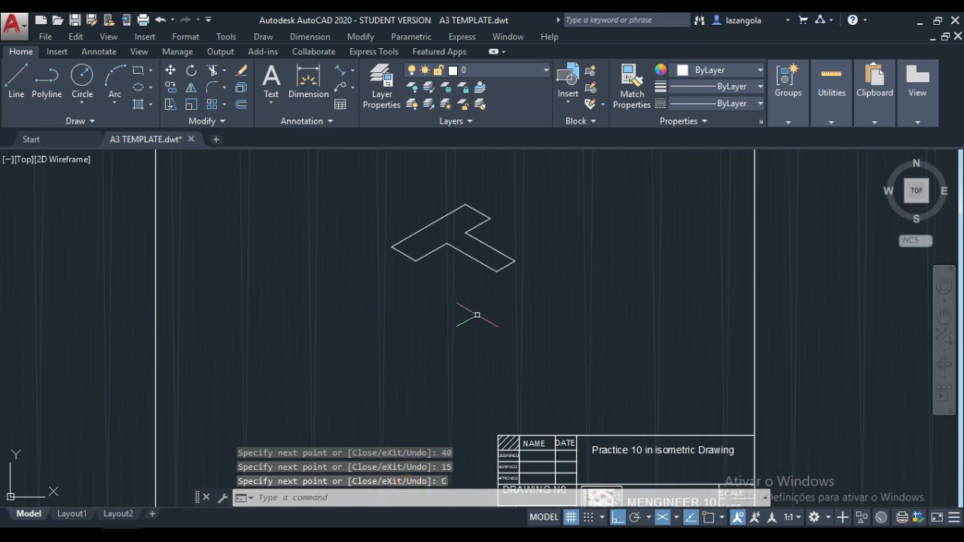
# Check the part's vertical height in the Practice 10a PDF and return to the AutoCAD drawing.
pyautogui.scroll(1, 482, 307)
pyautogui.scroll(-1, 482, 308)
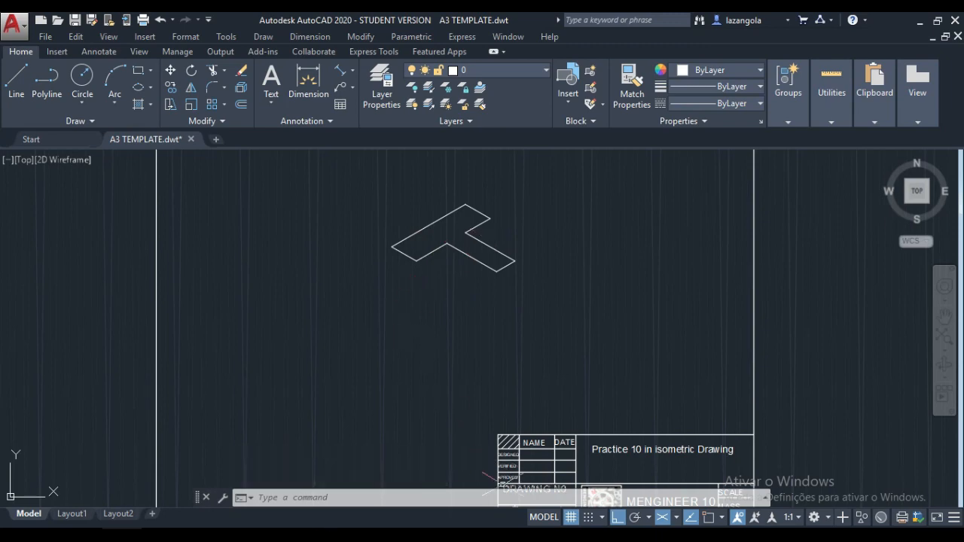
pyautogui.moveTo(249, 525)
pyautogui.click(238, 498)
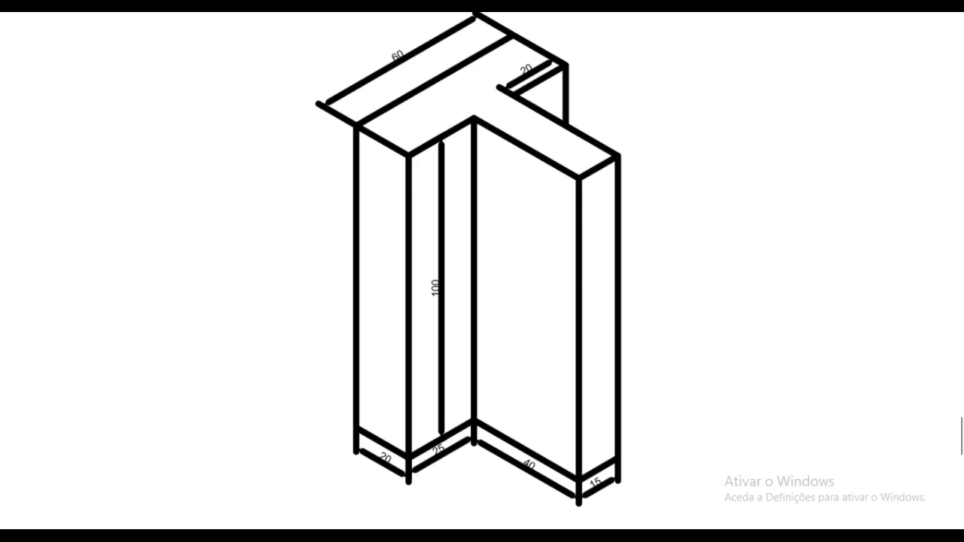
pyautogui.moveTo(570, 533)
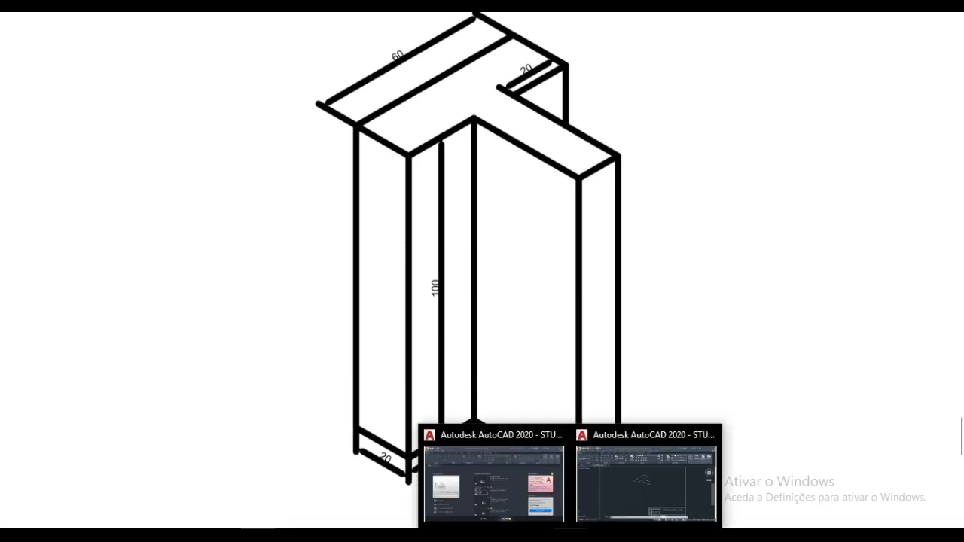
pyautogui.click(613, 485)
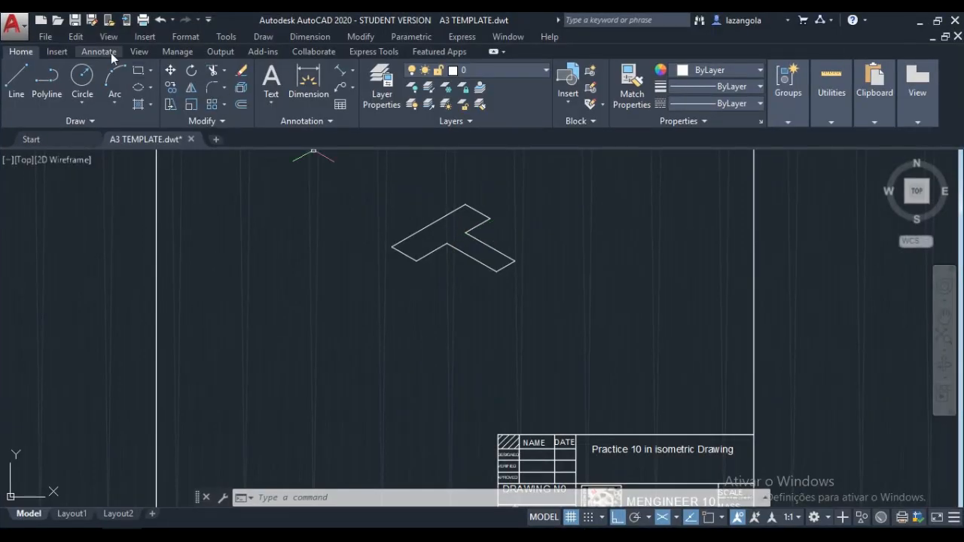
# Draw a 100-unit vertical line down from the outline's leftmost corner, with object snap on and the right isoplane active.
pyautogui.click(18, 82)
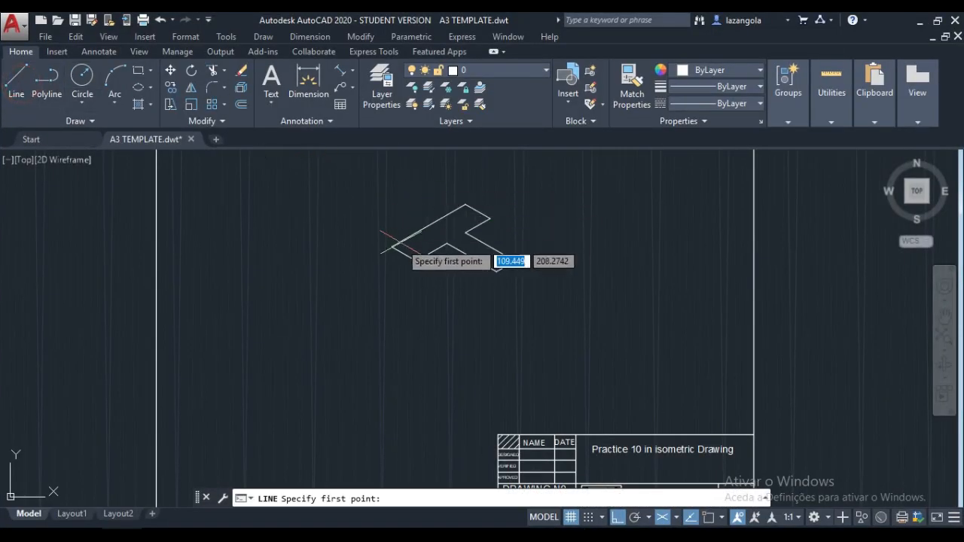
pyautogui.scroll(4, 392, 246)
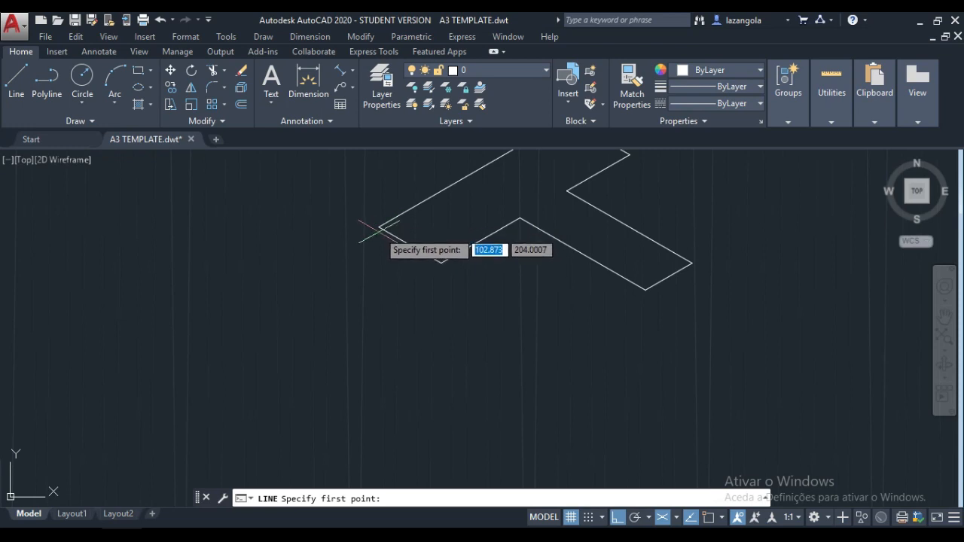
pyautogui.click(708, 518)
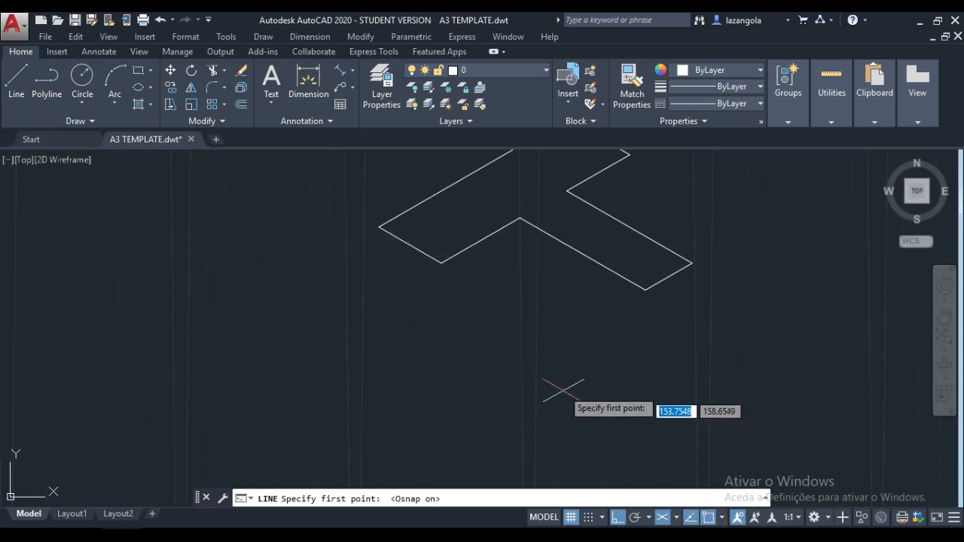
pyautogui.click(379, 226)
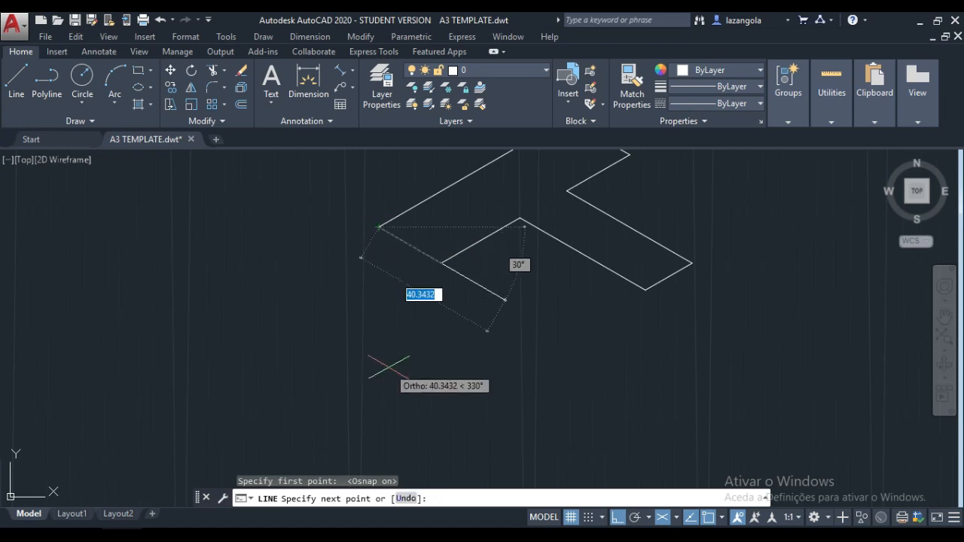
pyautogui.press('F5')
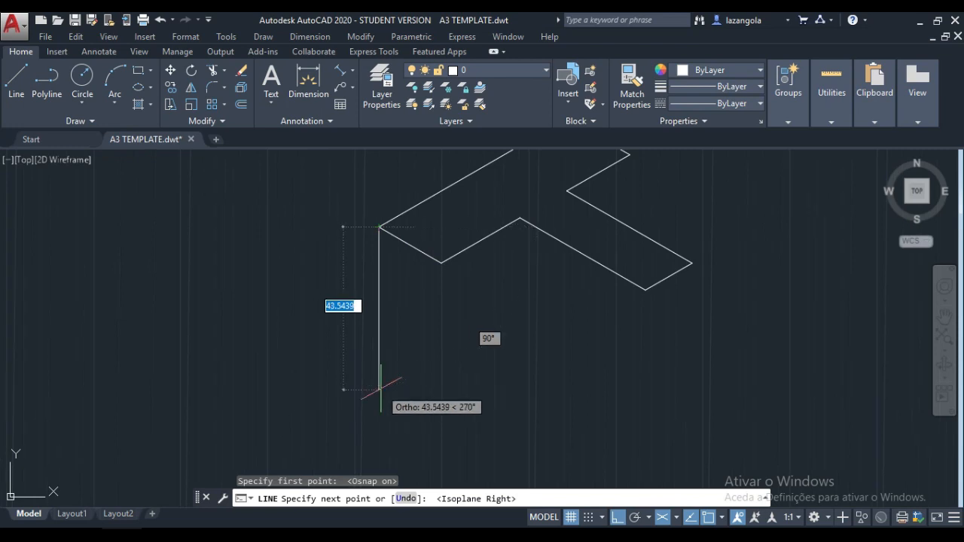
pyautogui.write('10')
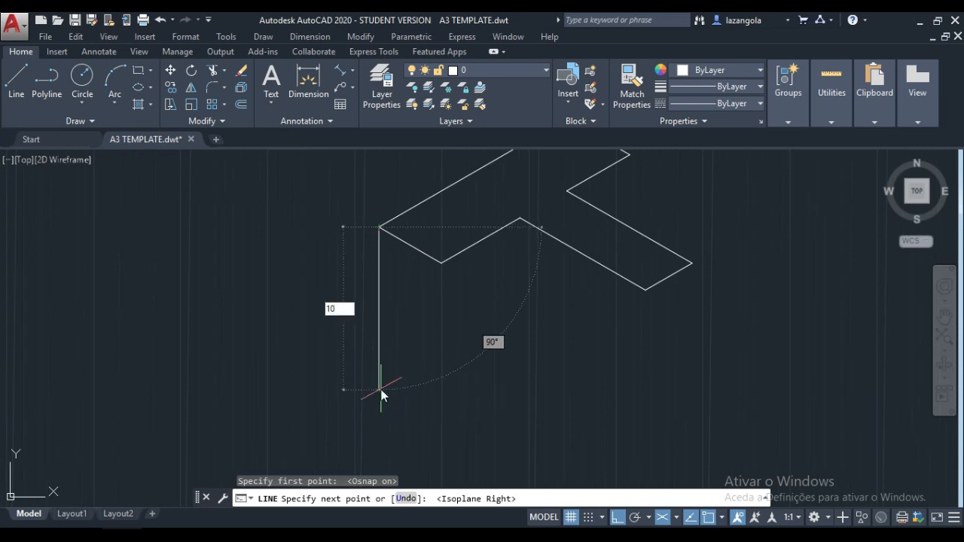
pyautogui.write('0')
pyautogui.press('Return')
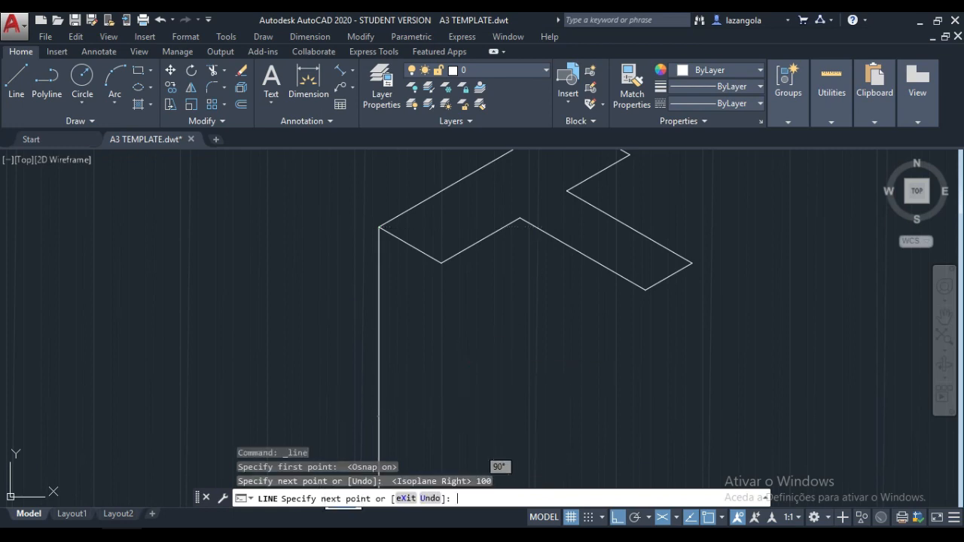
# Copy the 100-unit vertical edge from the outline's leftmost corner to its front corner, inner corner and the stem's front corner, using the left isoplane.
pyautogui.press('Return')
pyautogui.scroll(-4, 493, 358)
pyautogui.scroll(-2, 507, 366)
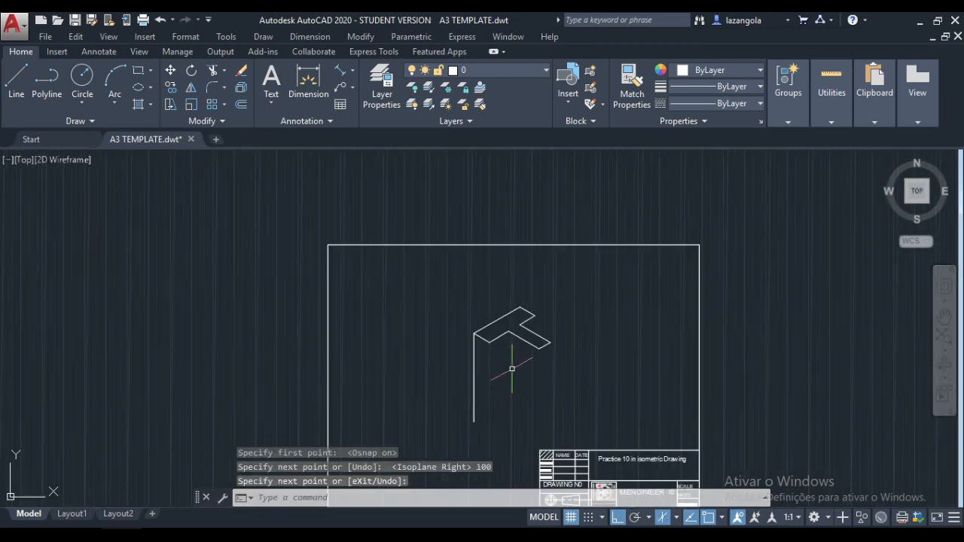
pyautogui.scroll(4, 501, 273)
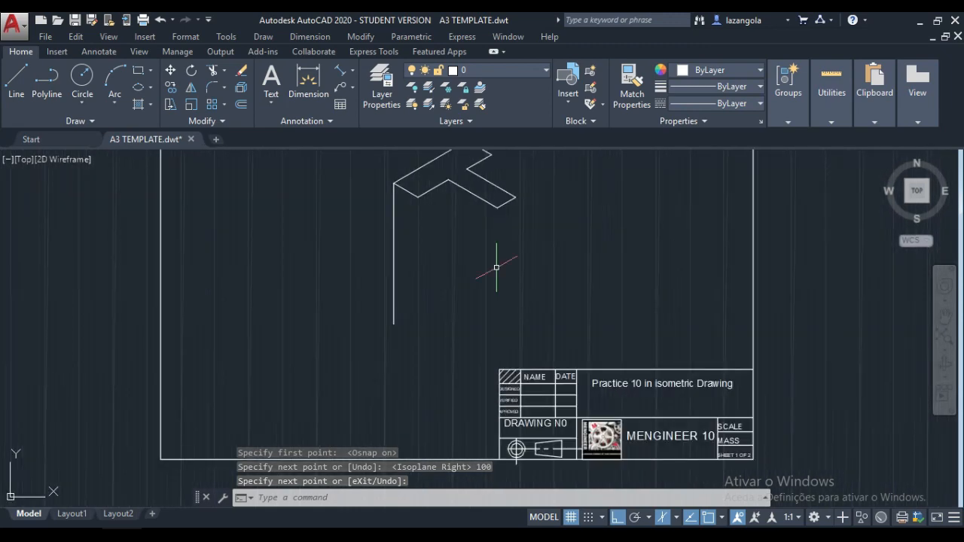
pyautogui.scroll(1, 499, 261)
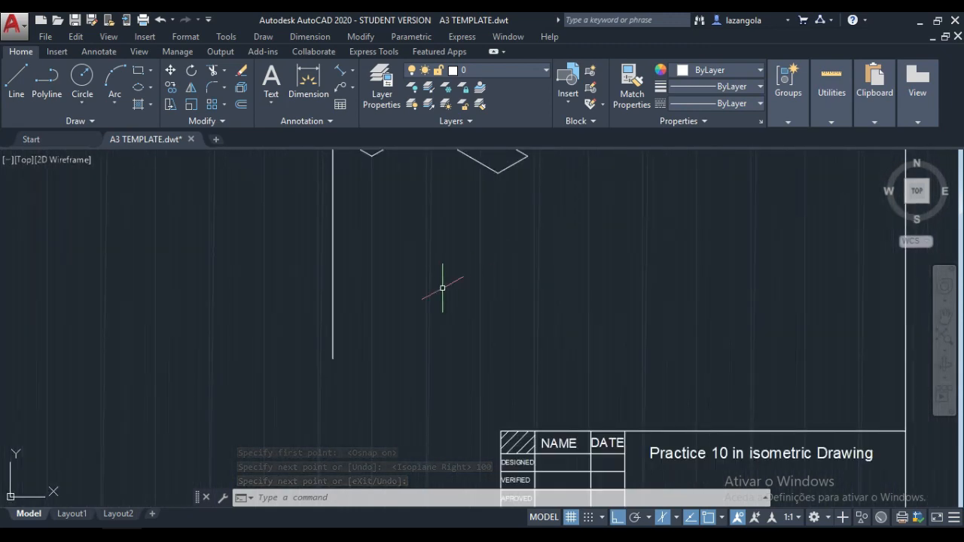
pyautogui.scroll(-1, 442, 288)
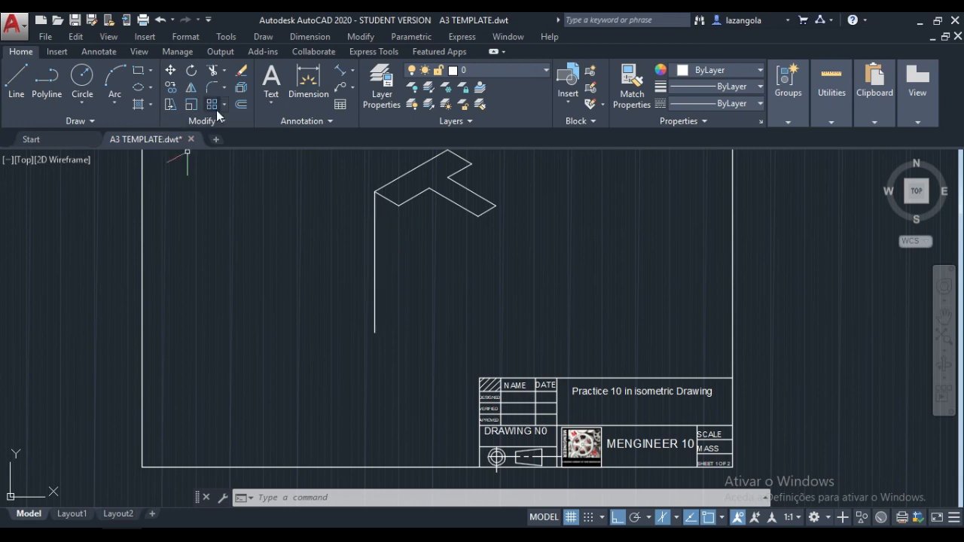
pyautogui.click(170, 90)
pyautogui.click(374, 226)
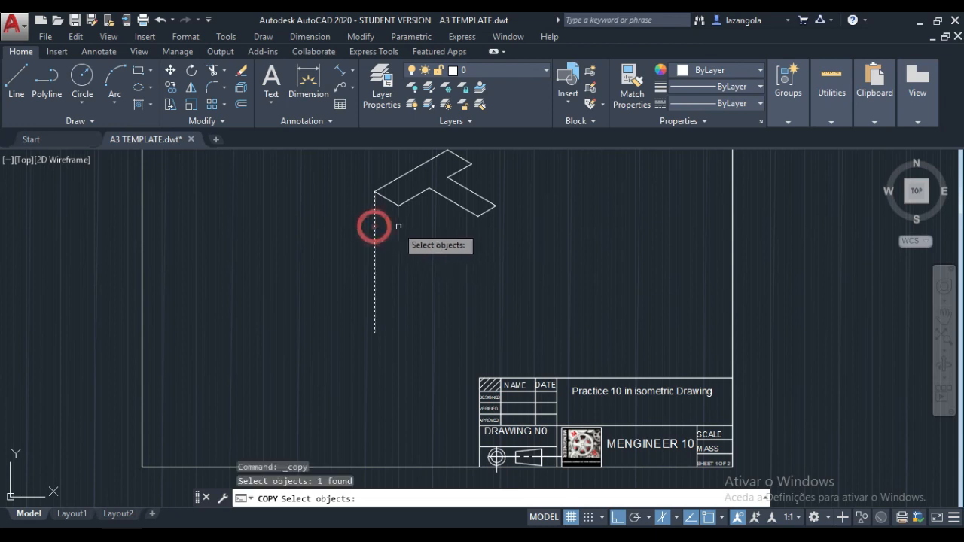
pyautogui.press('Return')
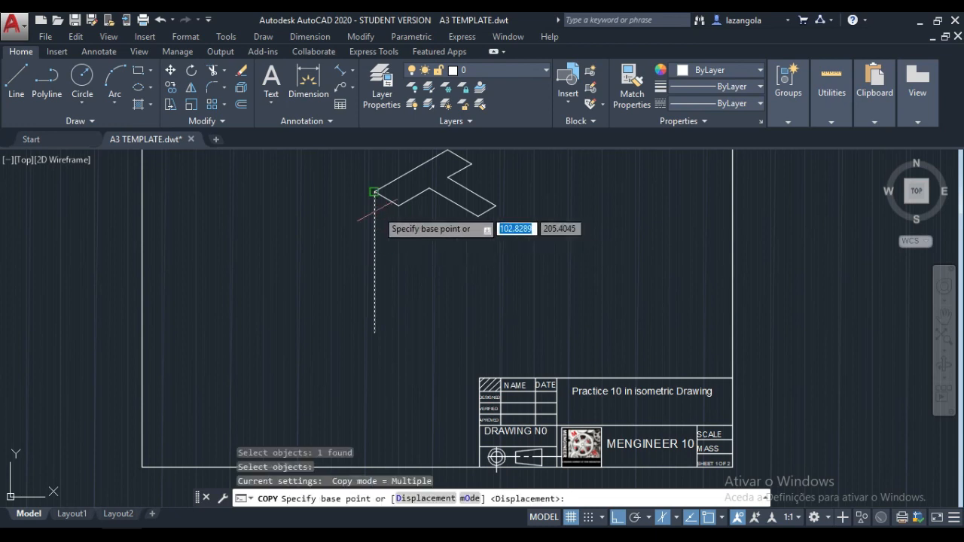
pyautogui.click(374, 192)
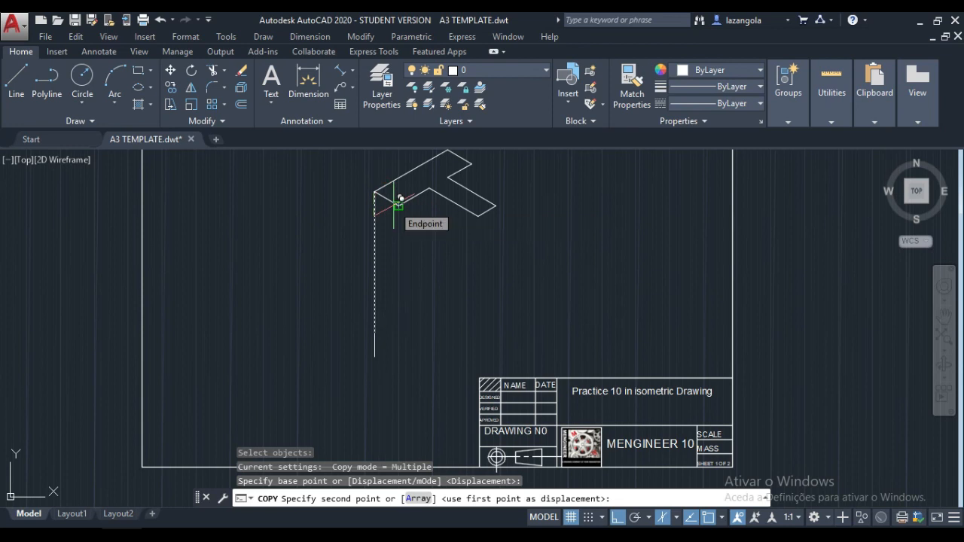
pyautogui.press('F5')
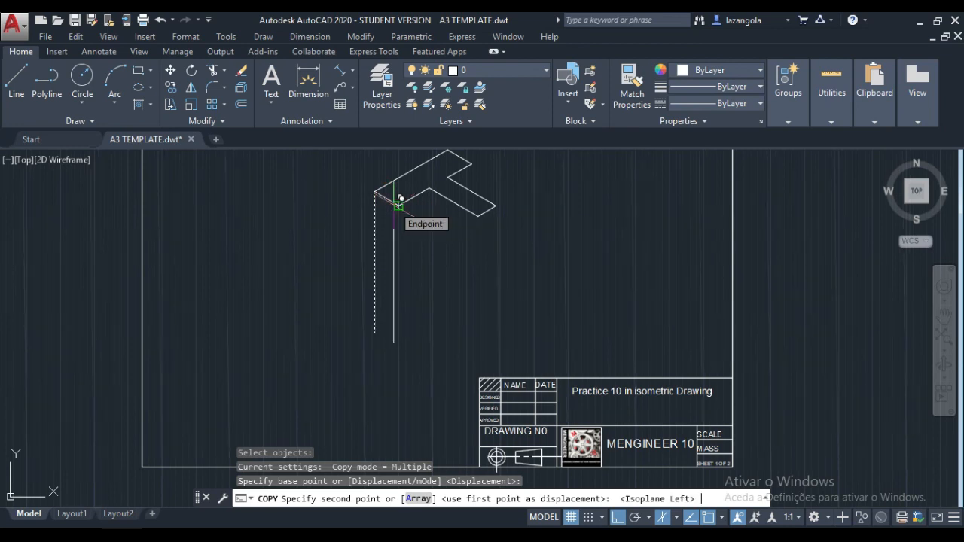
pyautogui.click(395, 204)
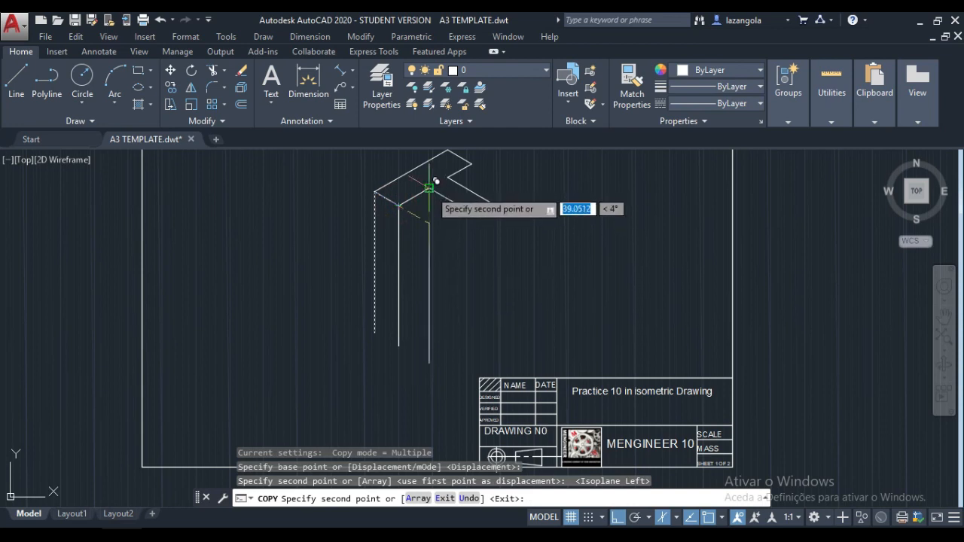
pyautogui.click(432, 186)
pyautogui.click(476, 212)
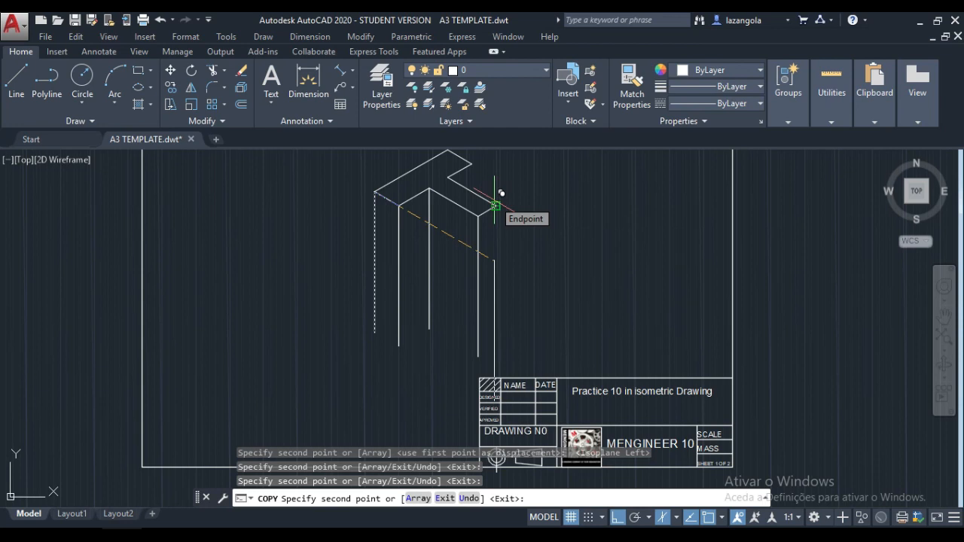
# Continue copying the vertical edge to the stem's right corner and the crossbar's far right corner, with the right isoplane active.
pyautogui.press('F5')
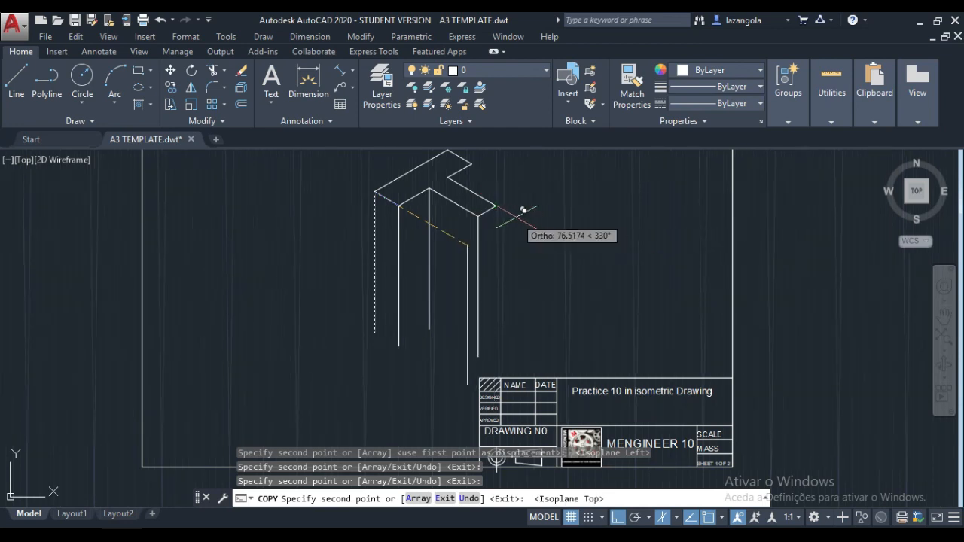
pyautogui.press('F5')
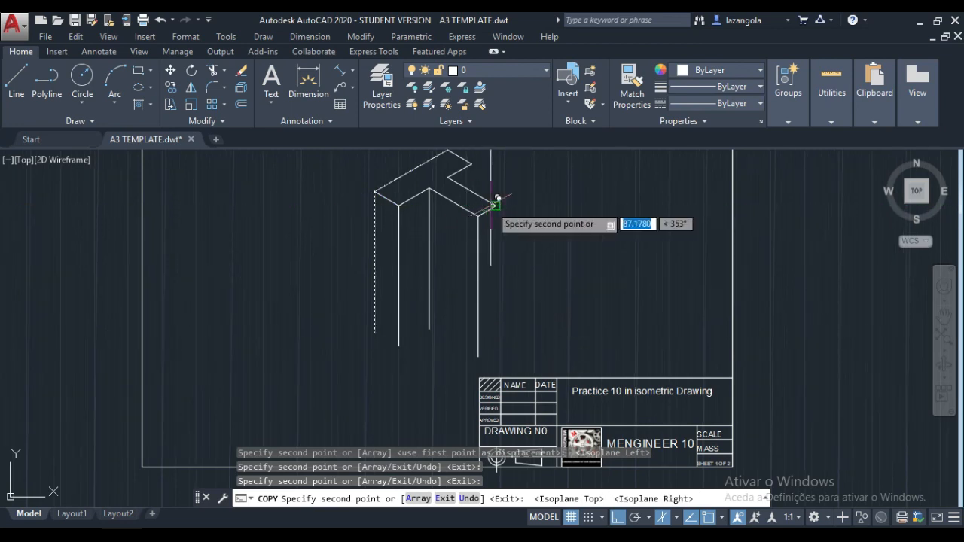
pyautogui.click(495, 205)
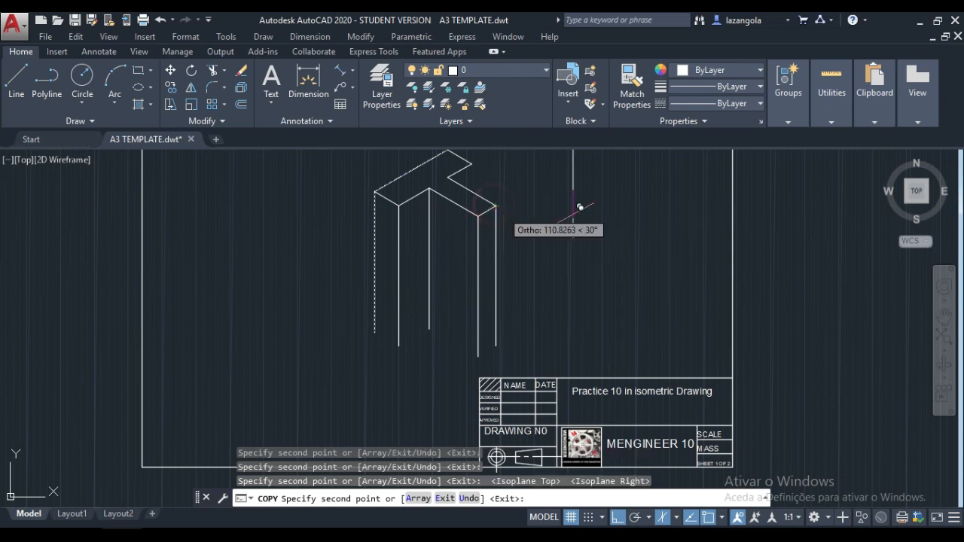
pyautogui.click(474, 159)
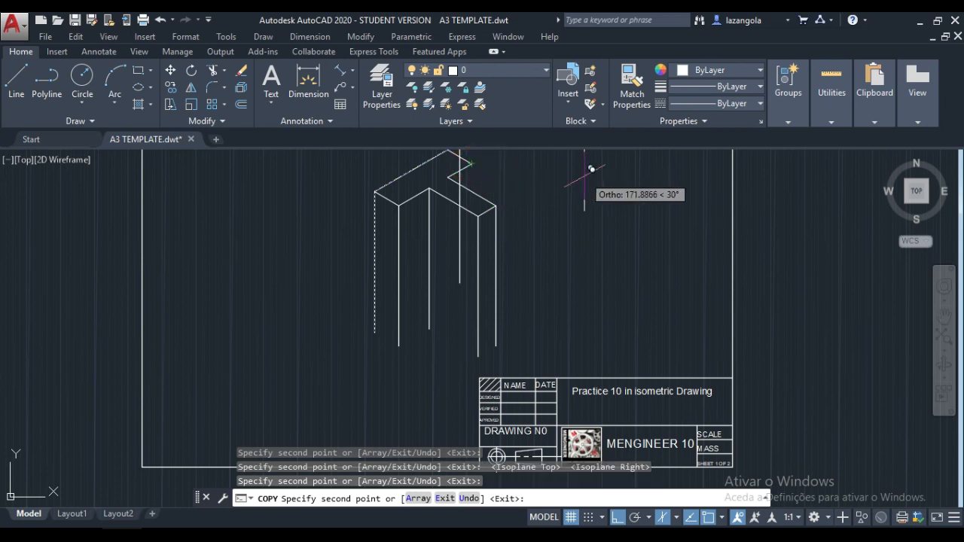
pyautogui.scroll(1, 589, 225)
pyautogui.scroll(-1, 589, 225)
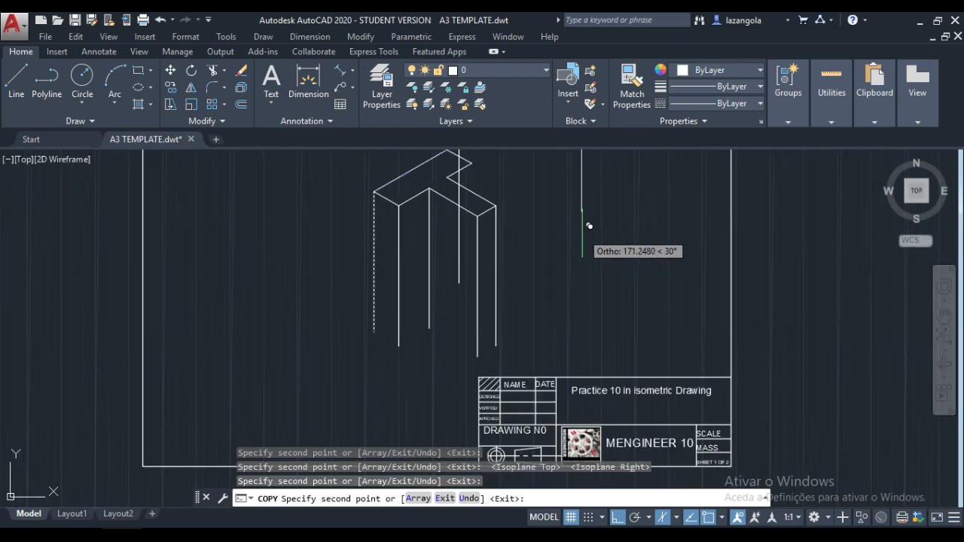
pyautogui.click(476, 159)
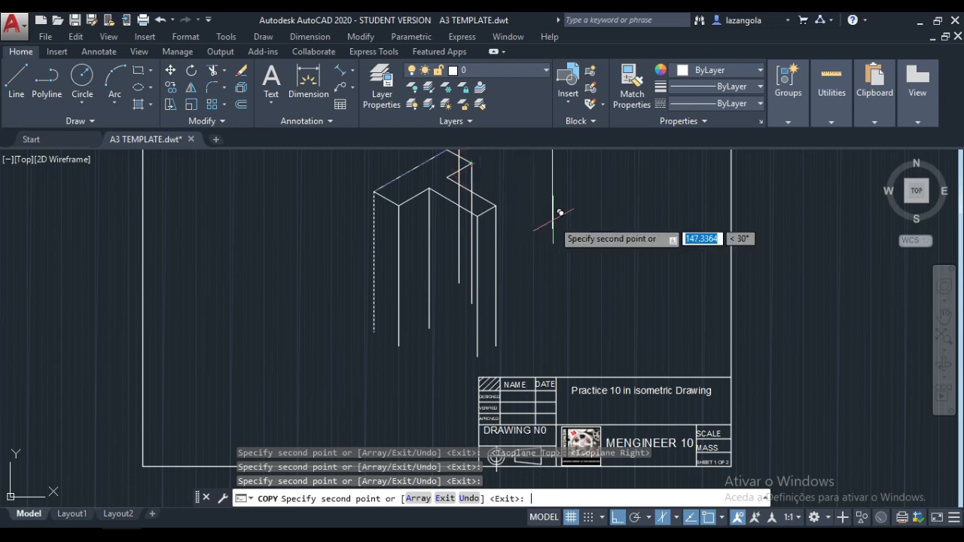
pyautogui.press('Return')
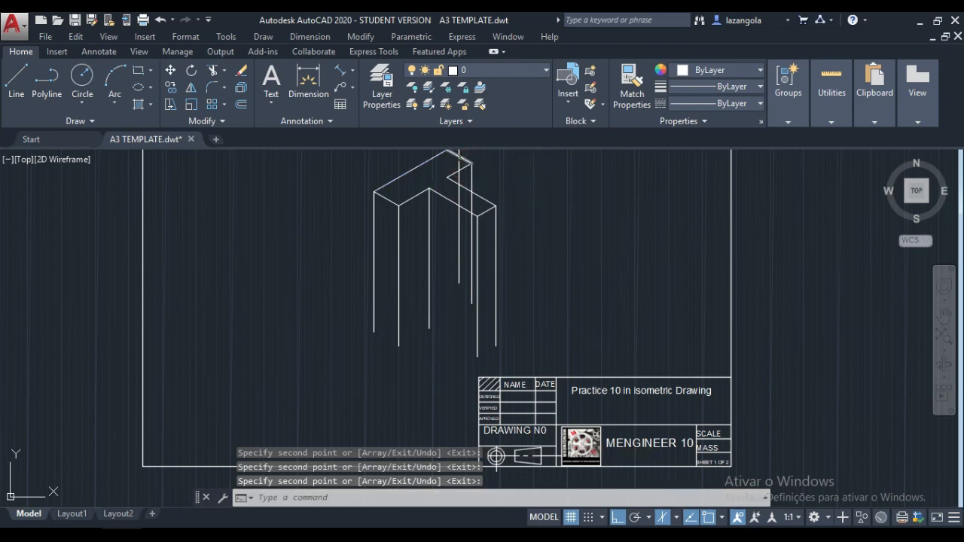
# Erase the misplaced vertical copy that crosses the far end of the crossbar.
pyautogui.click(459, 159)
pyautogui.press('Delete')
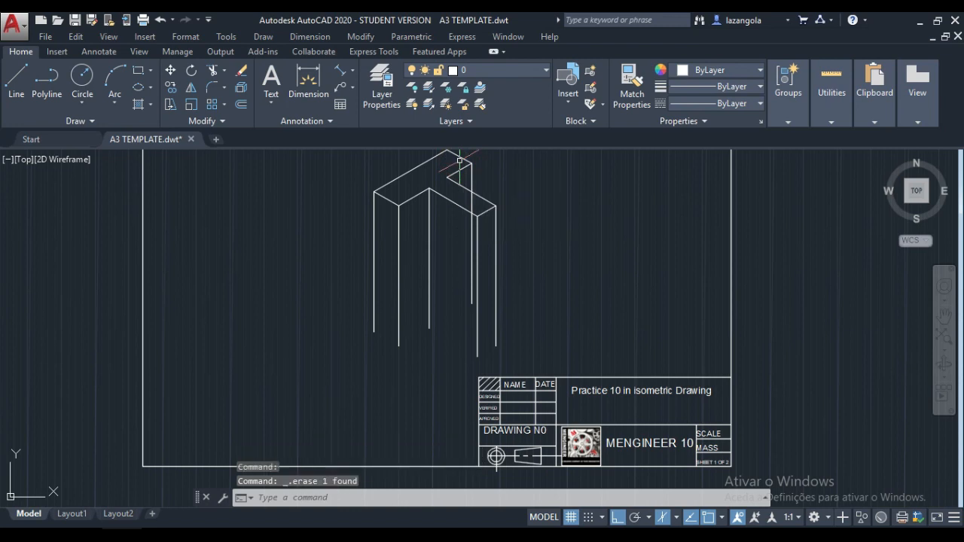
pyautogui.scroll(-1, 558, 234)
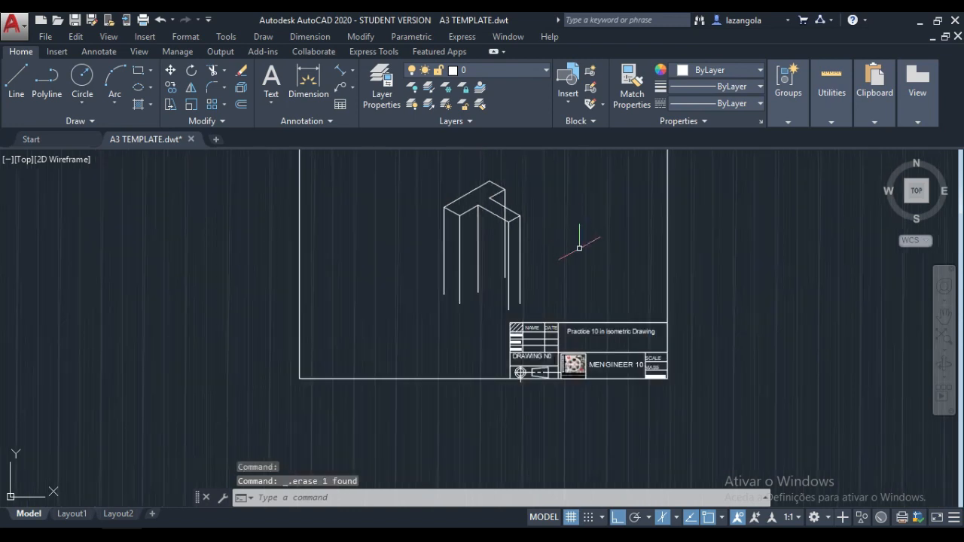
pyautogui.scroll(1, 577, 241)
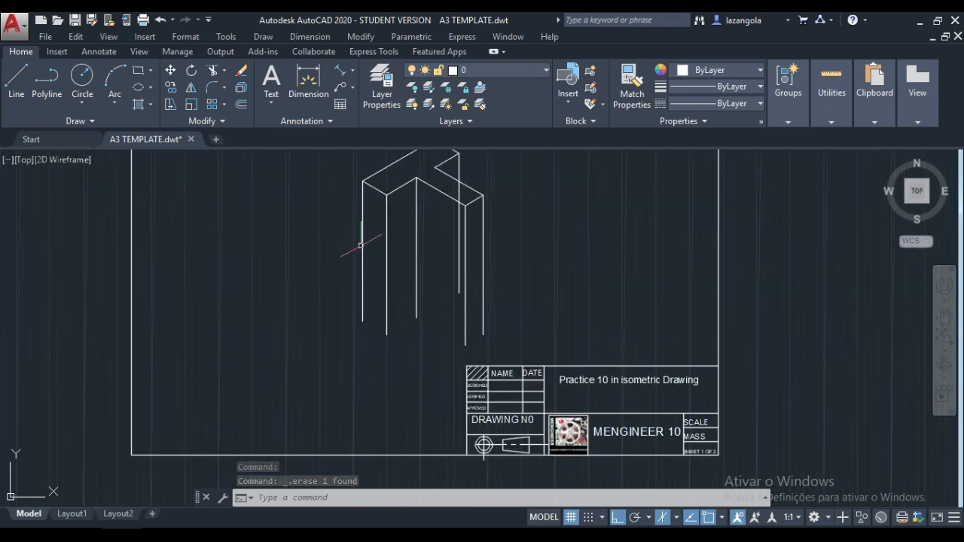
# Draw the crossbar end's bottom edge from the leftmost vertical's lower end to the neighbouring vertical's, and switch to the top isoplane.
pyautogui.click(16, 79)
pyautogui.click(361, 321)
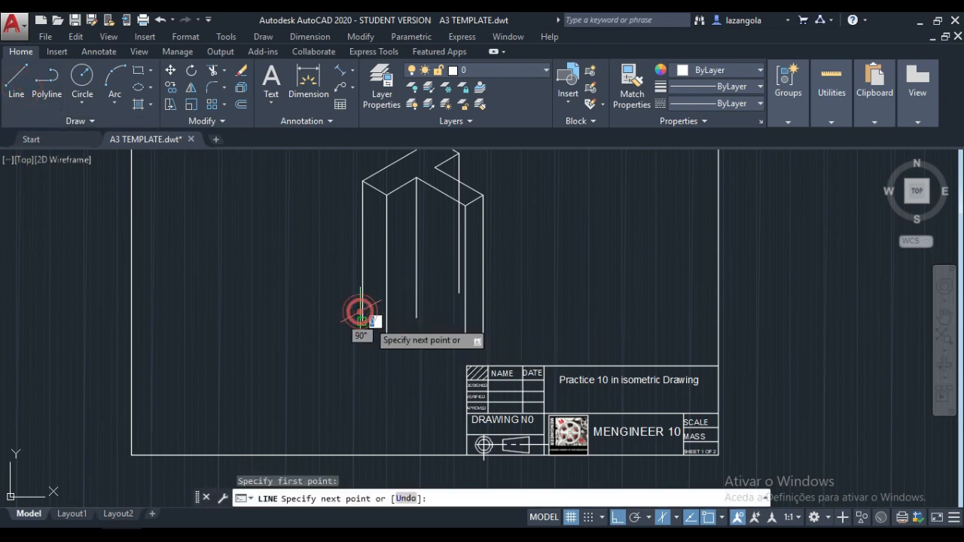
pyautogui.scroll(4, 350, 333)
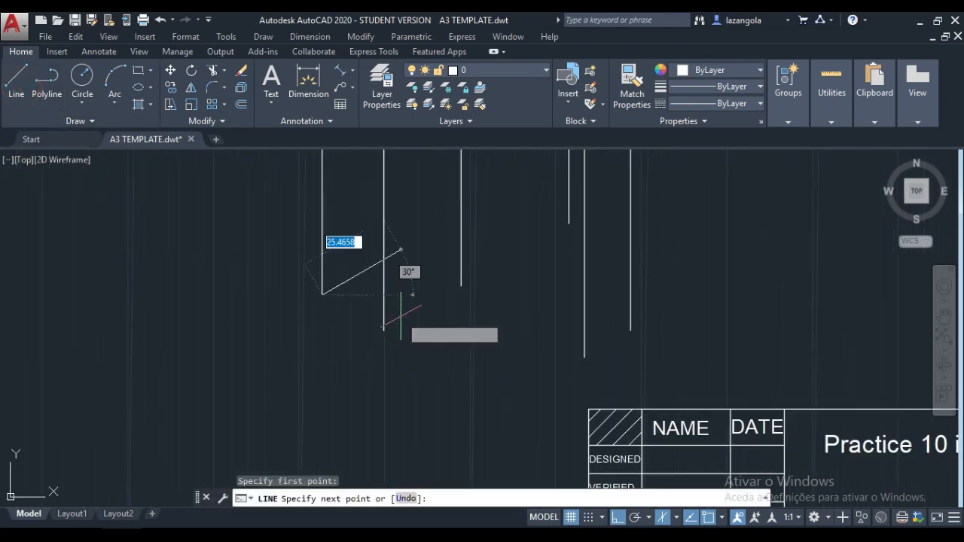
pyautogui.press('F5')
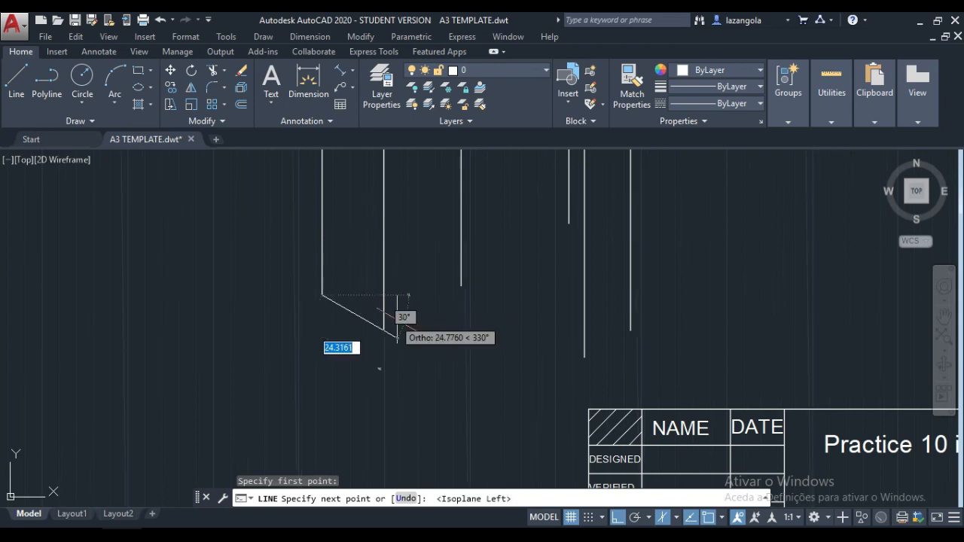
pyautogui.click(377, 327)
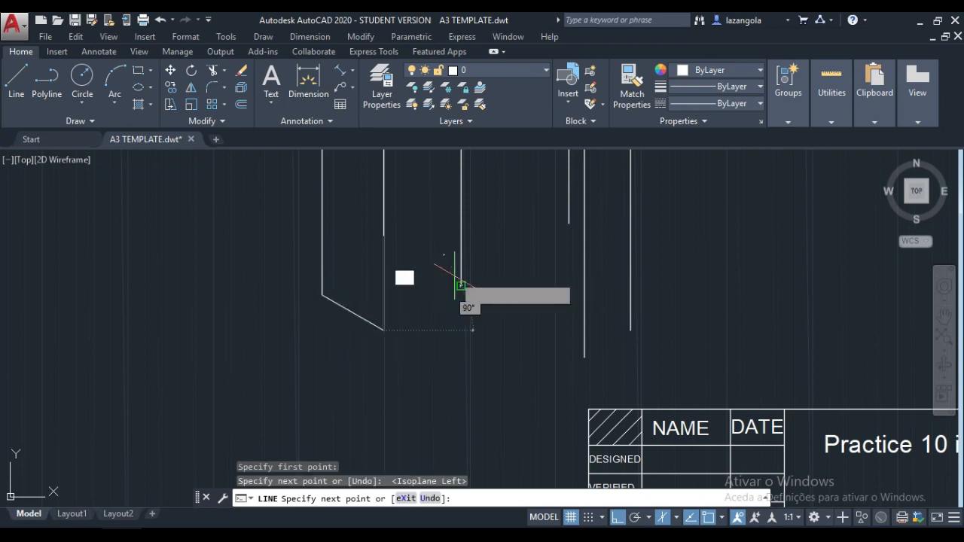
pyautogui.press('F5')
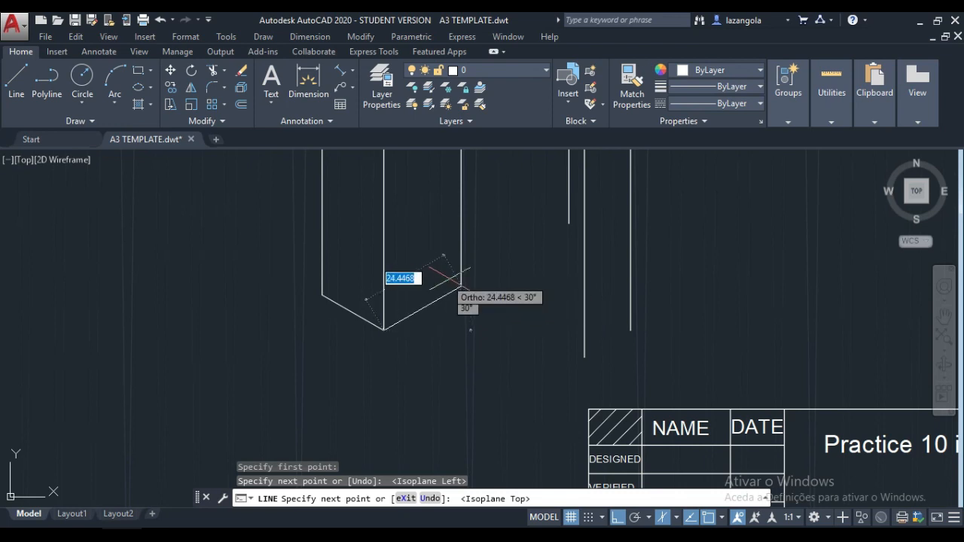
pyautogui.write('25')
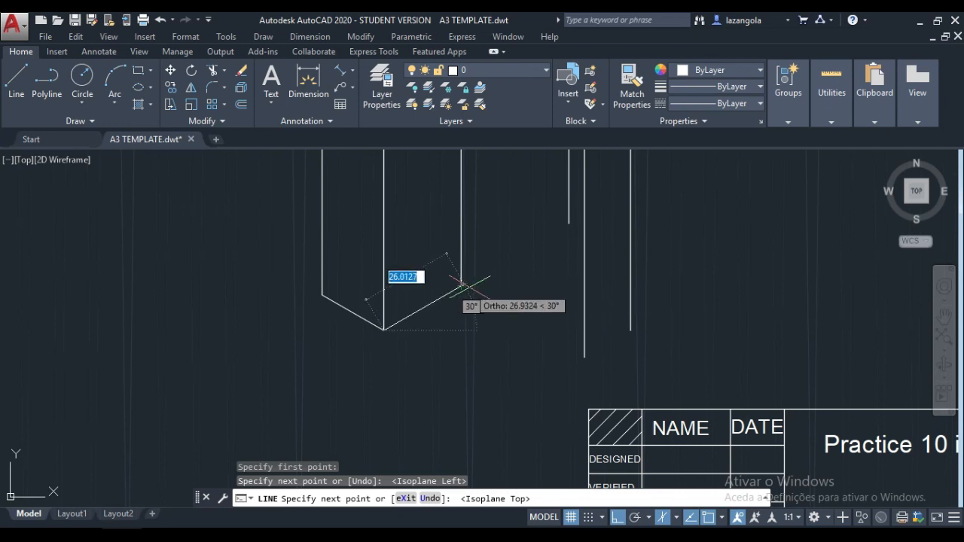
pyautogui.press('Return')
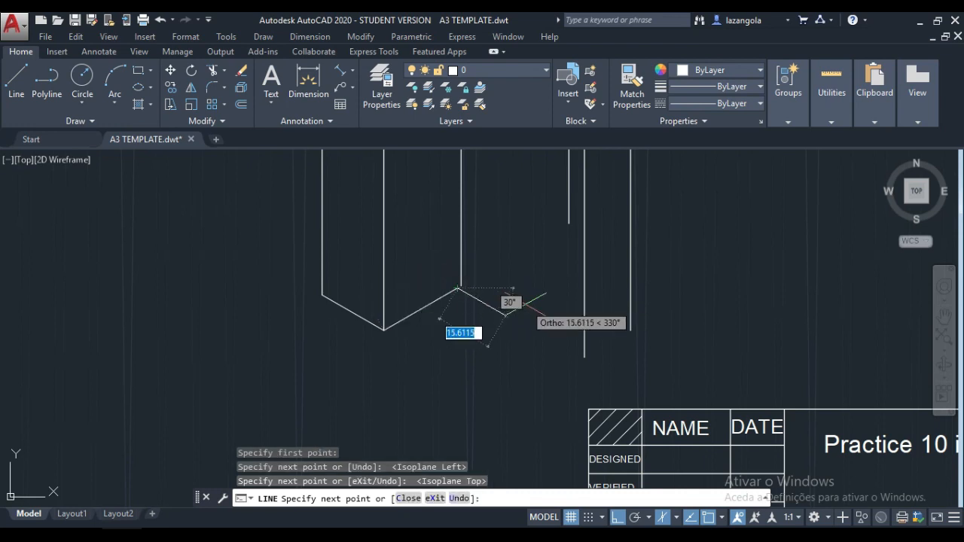
pyautogui.hotkey('ctrl', 'z')
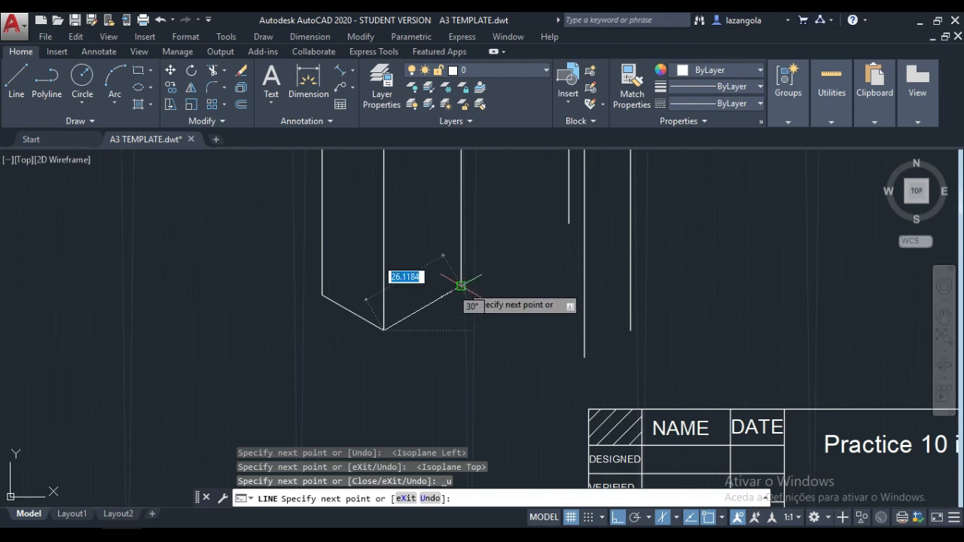
# Continue the bottom outline to the inner vertical's lower endpoint and add the stem's 40-unit bottom edge toward 330°.
pyautogui.click(461, 287)
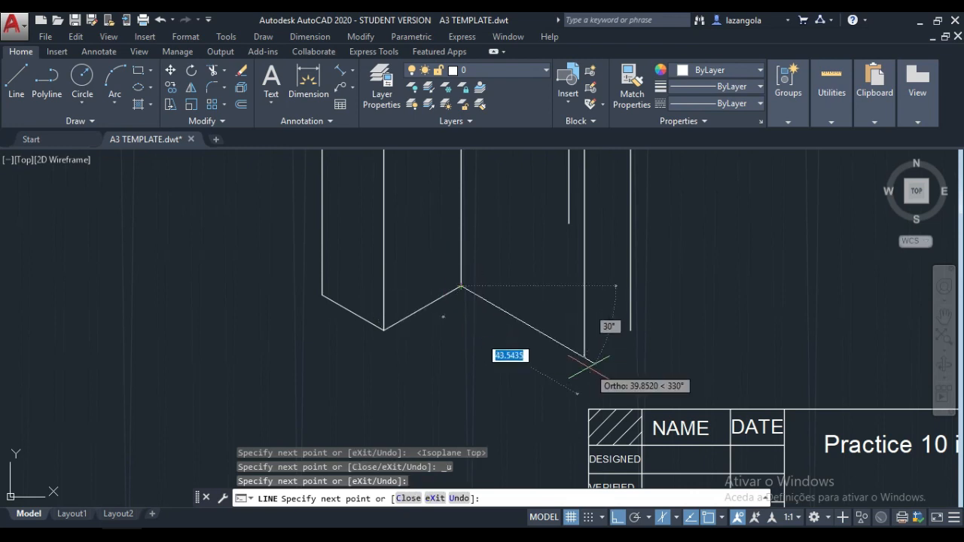
pyautogui.scroll(2, 584, 357)
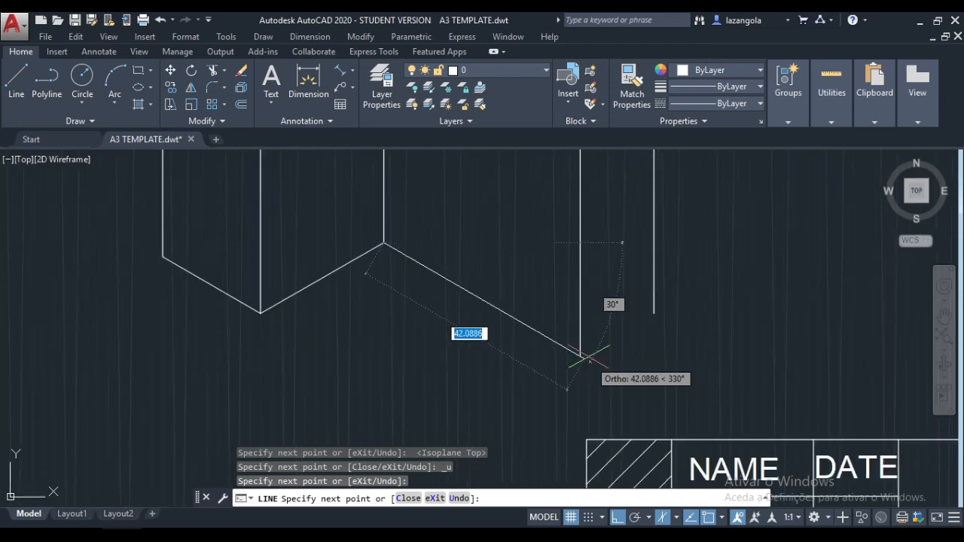
pyautogui.scroll(-2, 587, 359)
pyautogui.write('40')
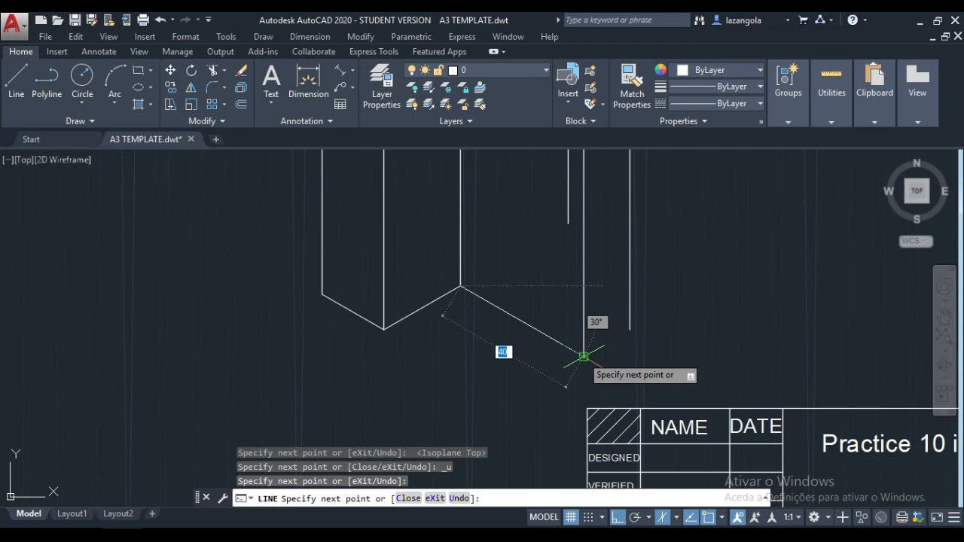
pyautogui.press('Return')
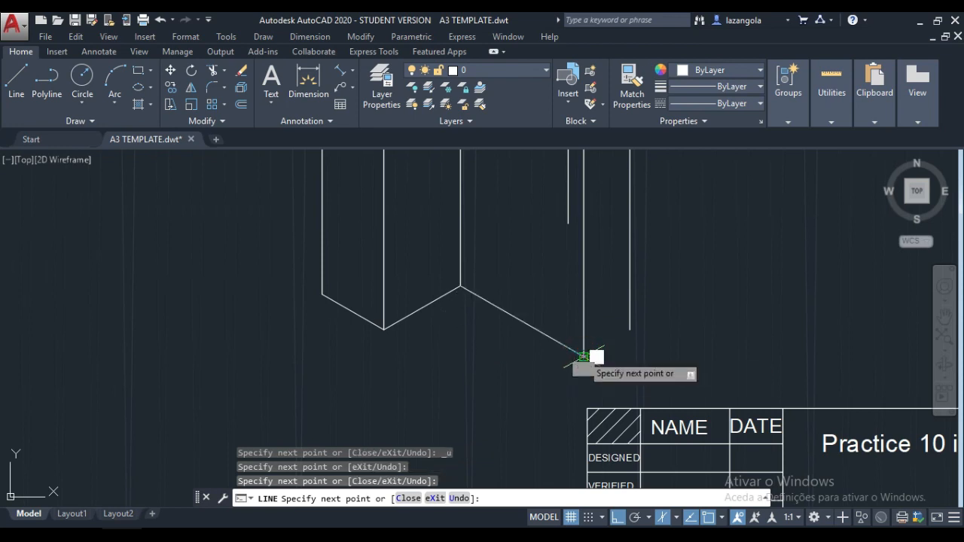
# Draw the stem end's bottom edge to the lower endpoint of the stem's right vertical and finish the line.
pyautogui.click(630, 329)
pyautogui.scroll(-5, 629, 330)
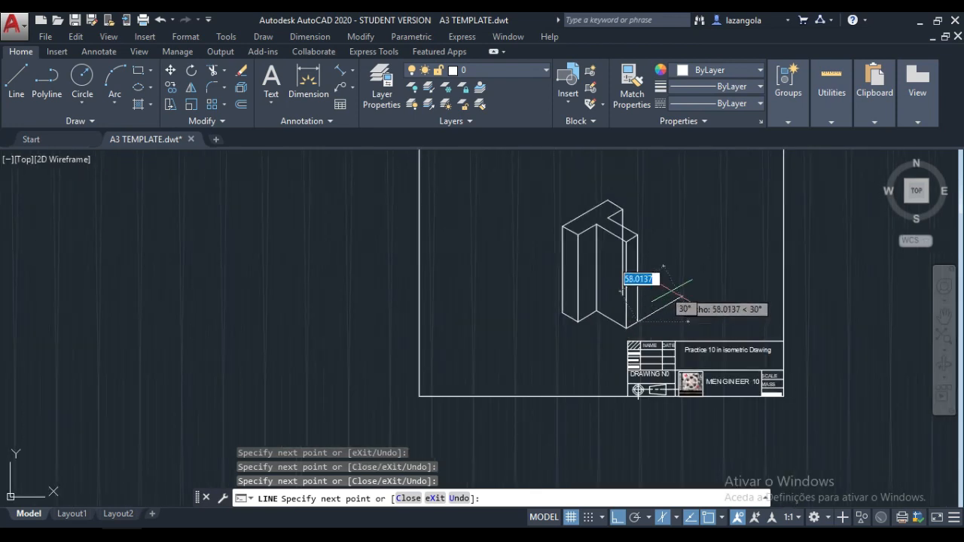
pyautogui.press('Return')
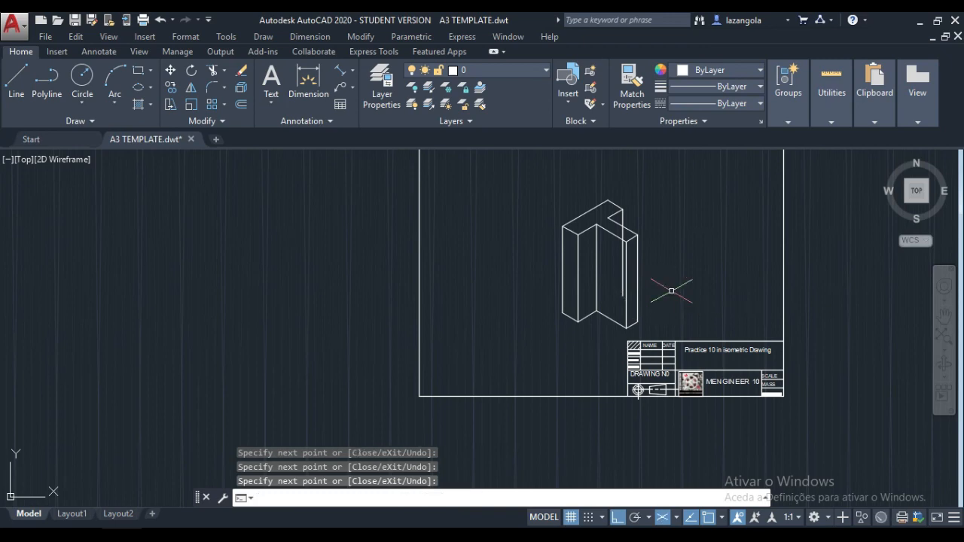
pyautogui.scroll(-1, 672, 289)
pyautogui.scroll(1, 673, 288)
pyautogui.scroll(2, 672, 293)
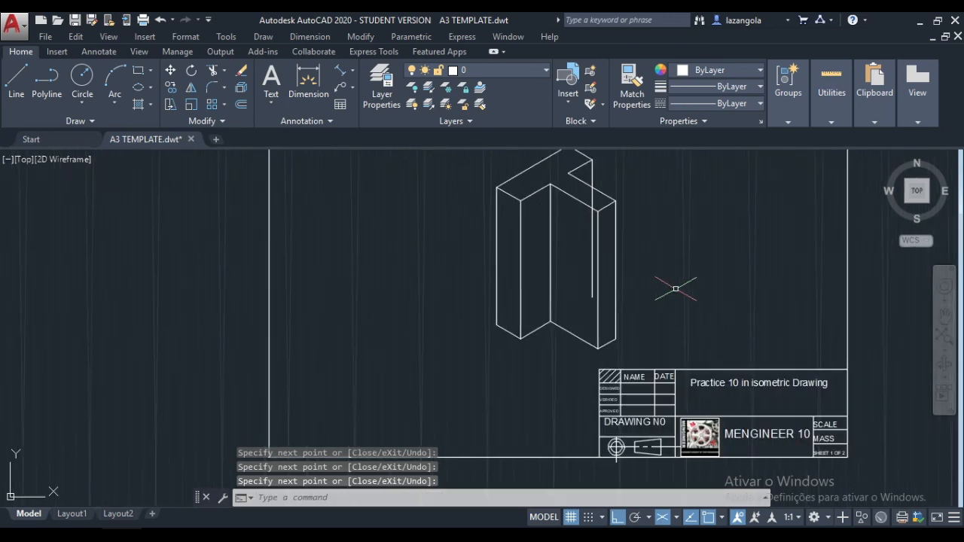
# Trim the far crossbar vertical below the stem's back top edge, using that edge as the cutting edge.
pyautogui.moveTo(705, 264)
pyautogui.mouseDown(button='middle')
pyautogui.moveTo(612, 238)
pyautogui.moveTo(575, 243)
pyautogui.moveTo(553, 271)
pyautogui.mouseUp(button='middle')
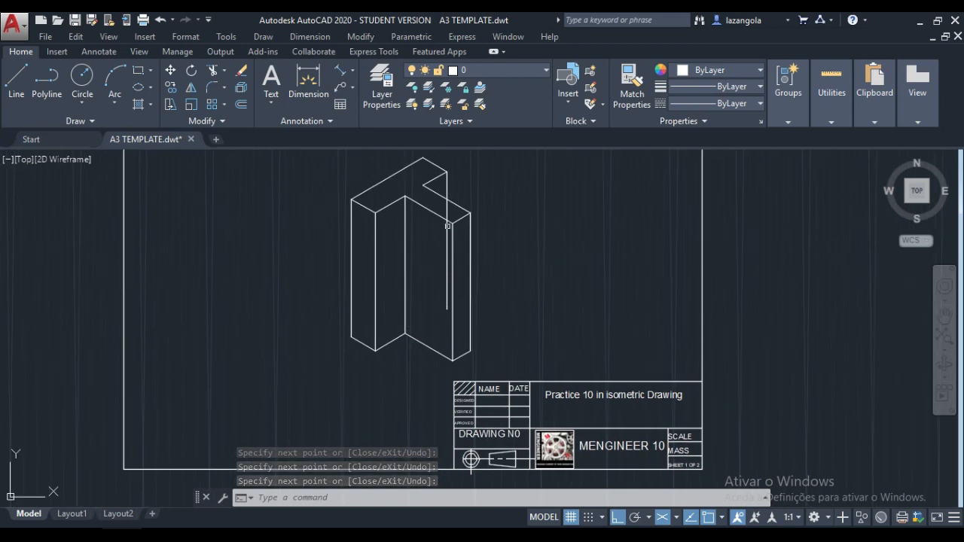
pyautogui.click(214, 68)
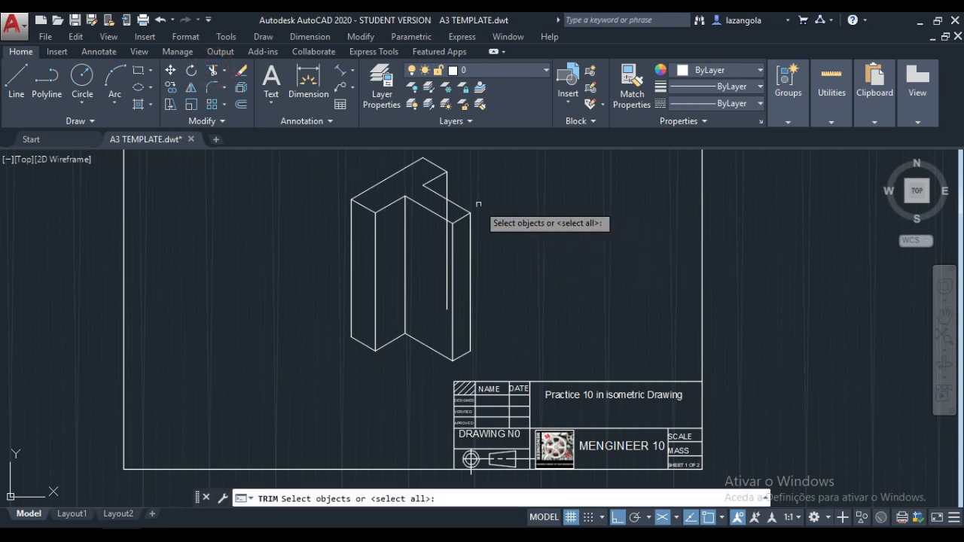
pyautogui.click(454, 202)
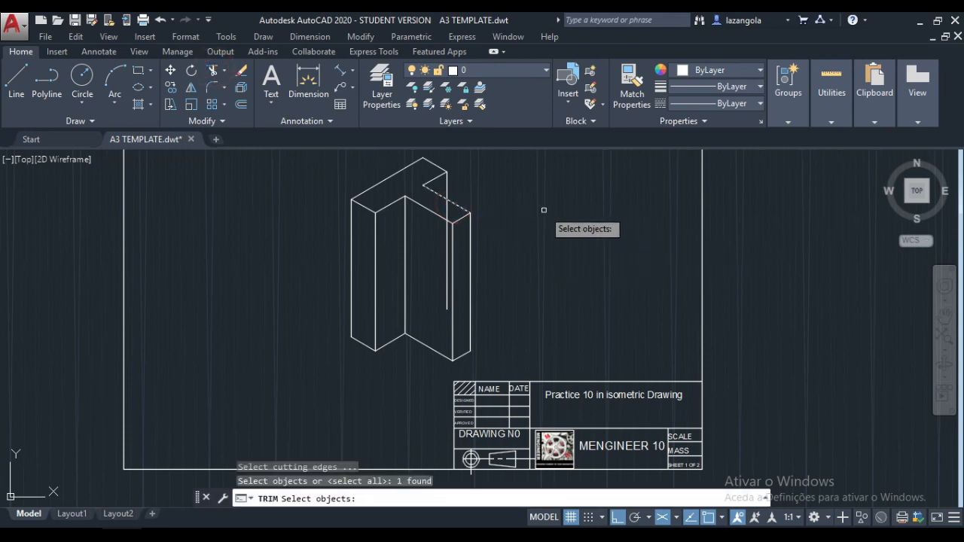
pyautogui.press('Return')
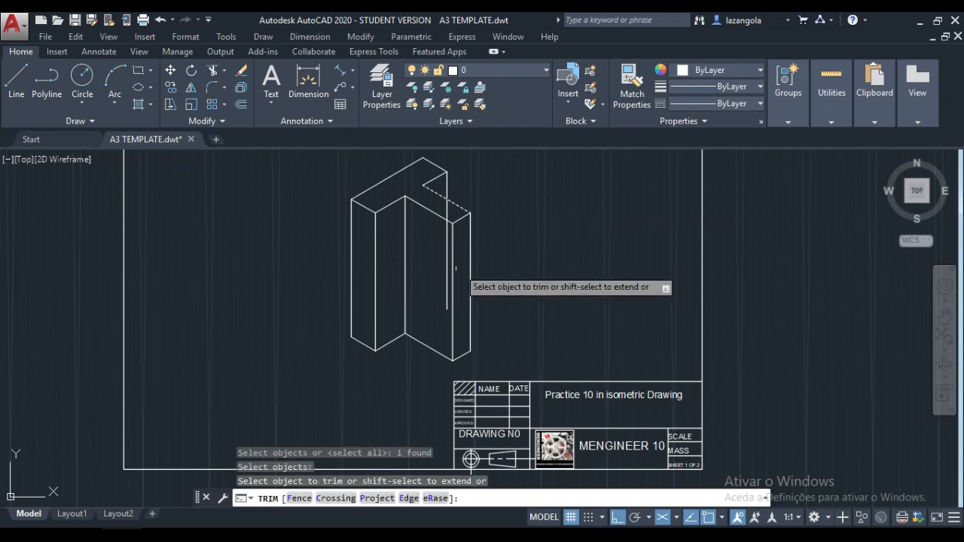
pyautogui.click(448, 277)
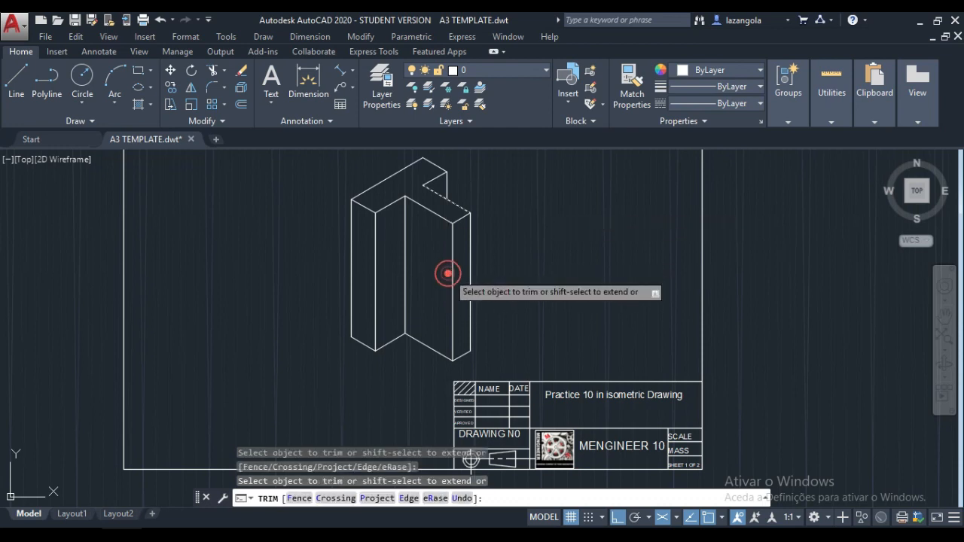
pyautogui.press('Return')
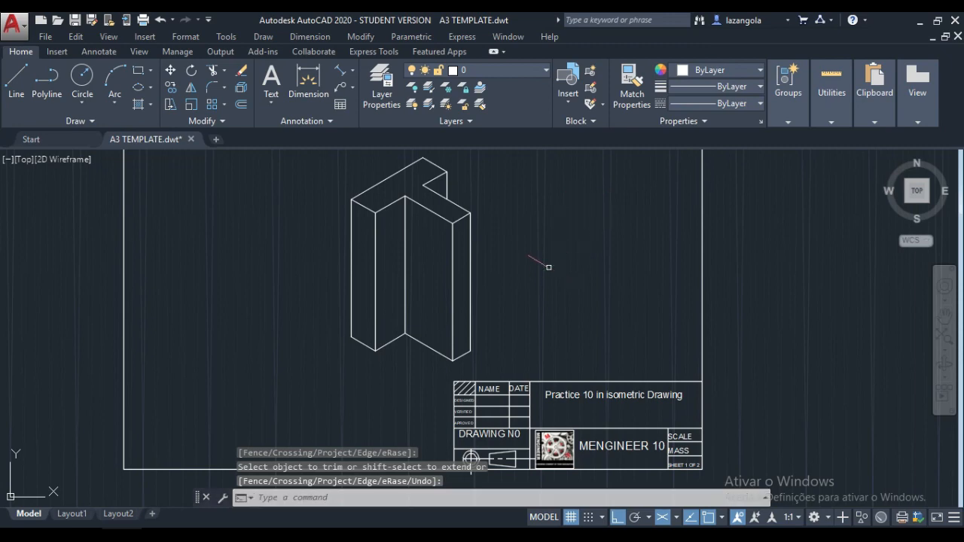
# Add an aligned dimension below the crossbar end's bottom edge.
pyautogui.scroll(1, 555, 267)
pyautogui.scroll(-1, 542, 269)
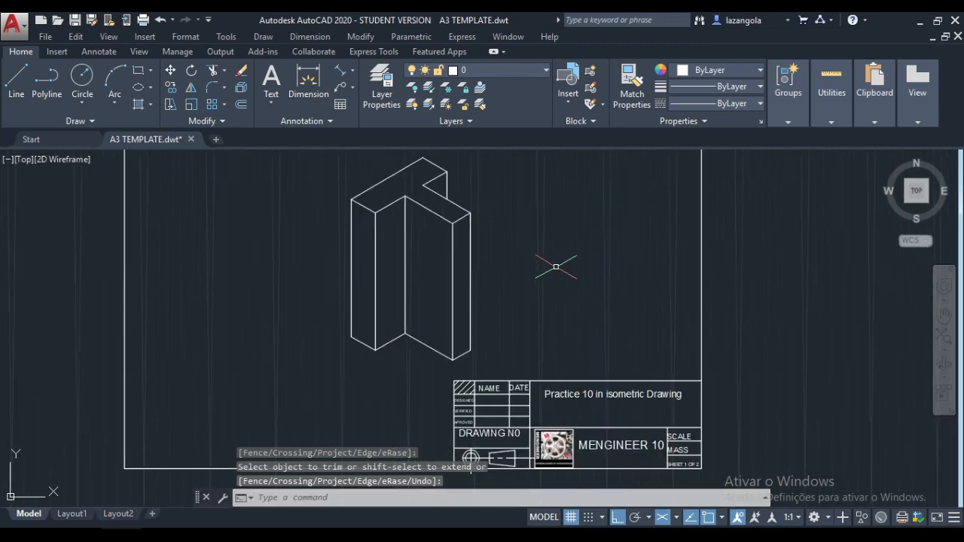
pyautogui.moveTo(568, 219)
pyautogui.mouseDown(button='middle')
pyautogui.moveTo(559, 262)
pyautogui.moveTo(577, 258)
pyautogui.mouseUp(button='middle')
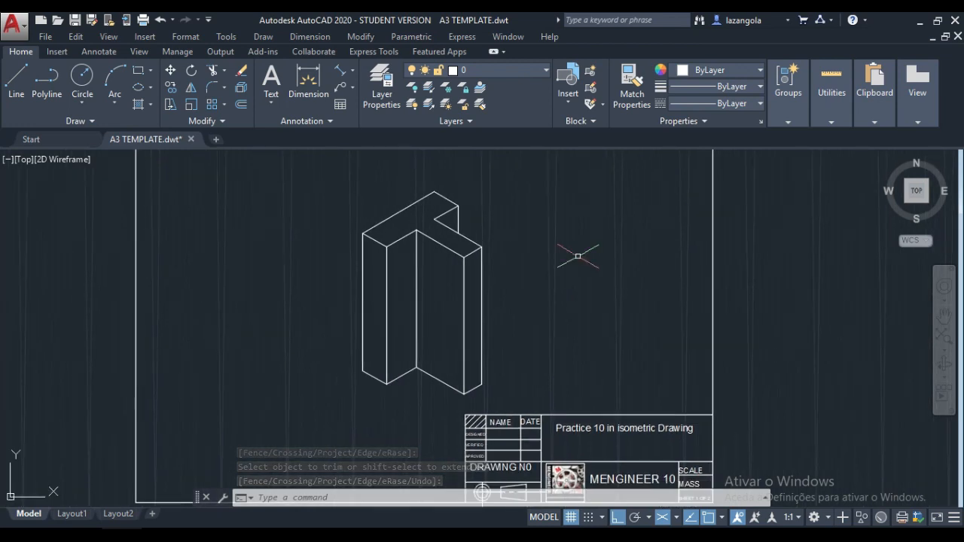
pyautogui.scroll(2, 571, 271)
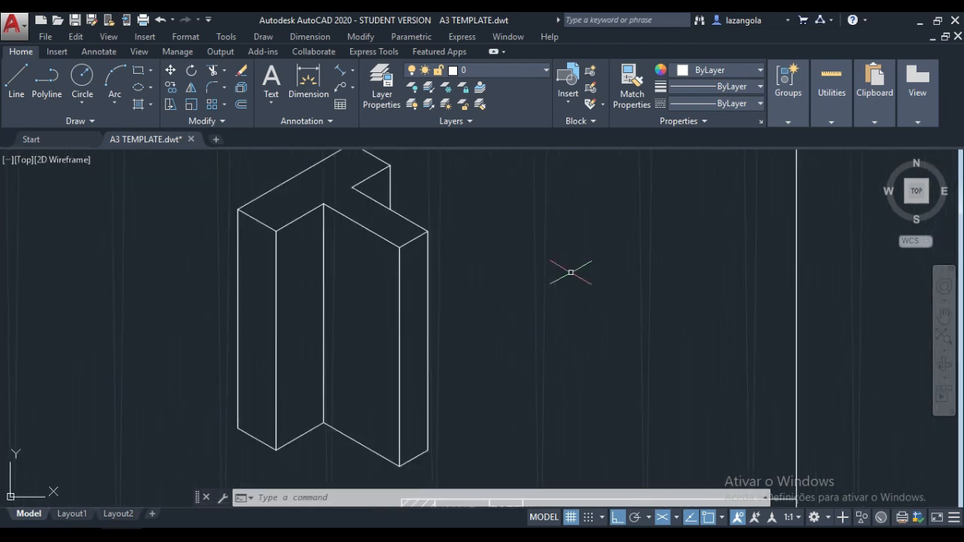
pyautogui.scroll(-2, 571, 272)
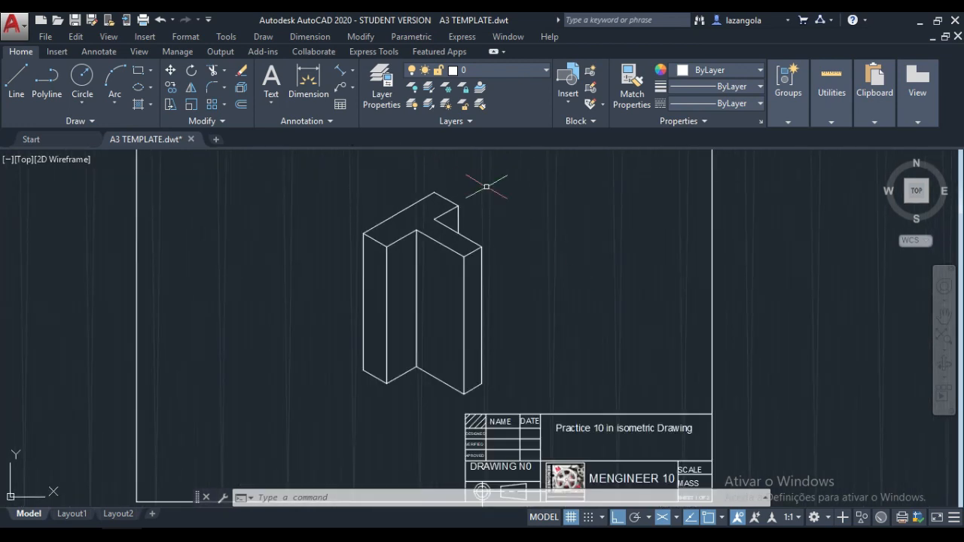
pyautogui.click(353, 70)
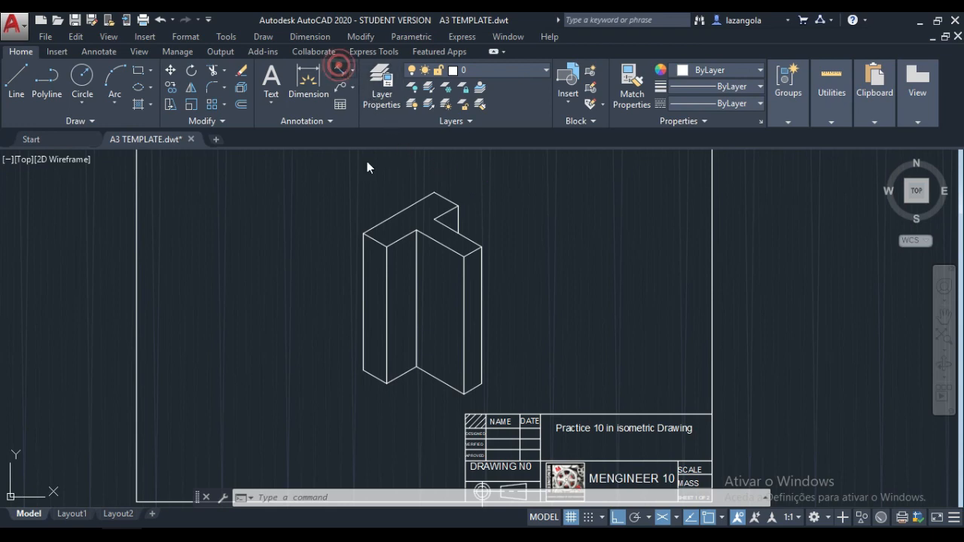
pyautogui.click(367, 110)
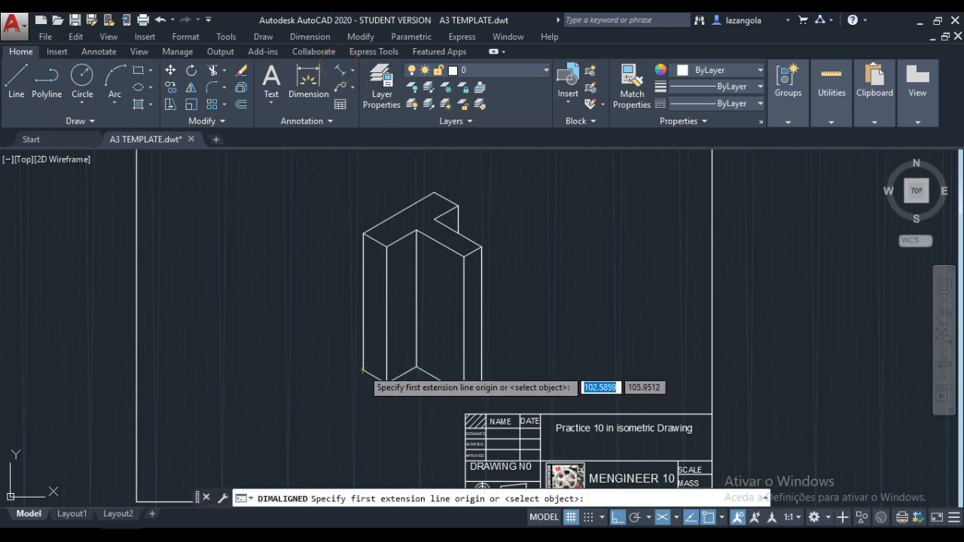
pyautogui.click(363, 371)
pyautogui.click(386, 382)
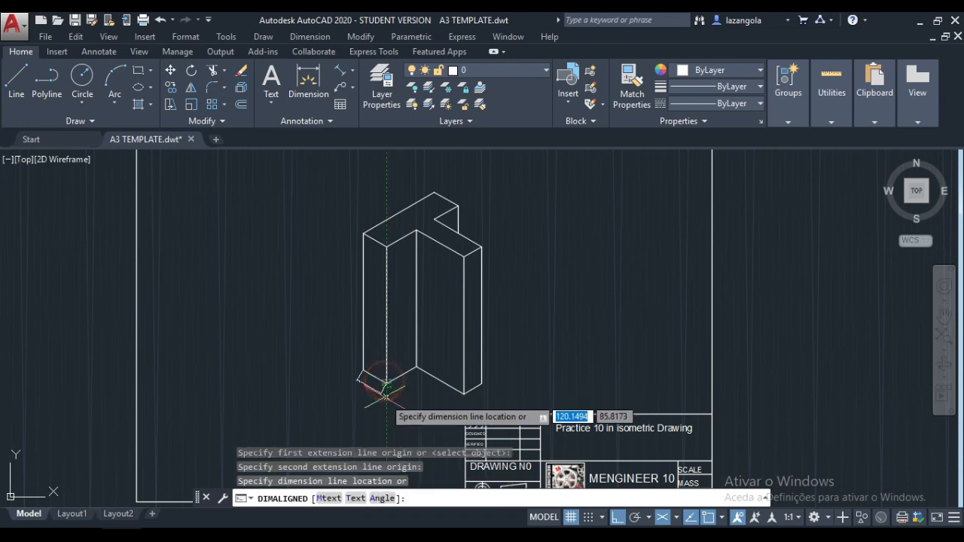
pyautogui.click(383, 403)
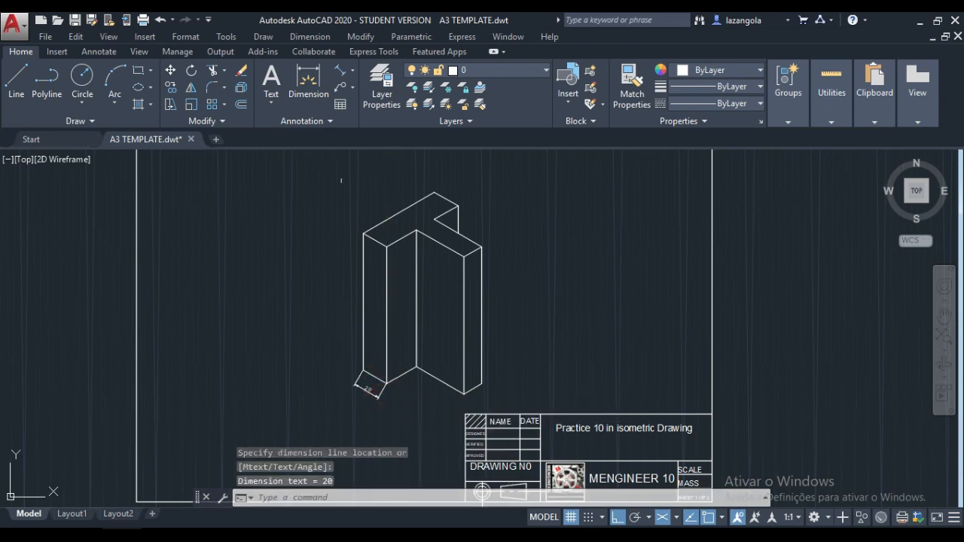
# Add aligned dimensions below the crossbar's front bottom edge and the stem's long bottom edge.
pyautogui.click(340, 70)
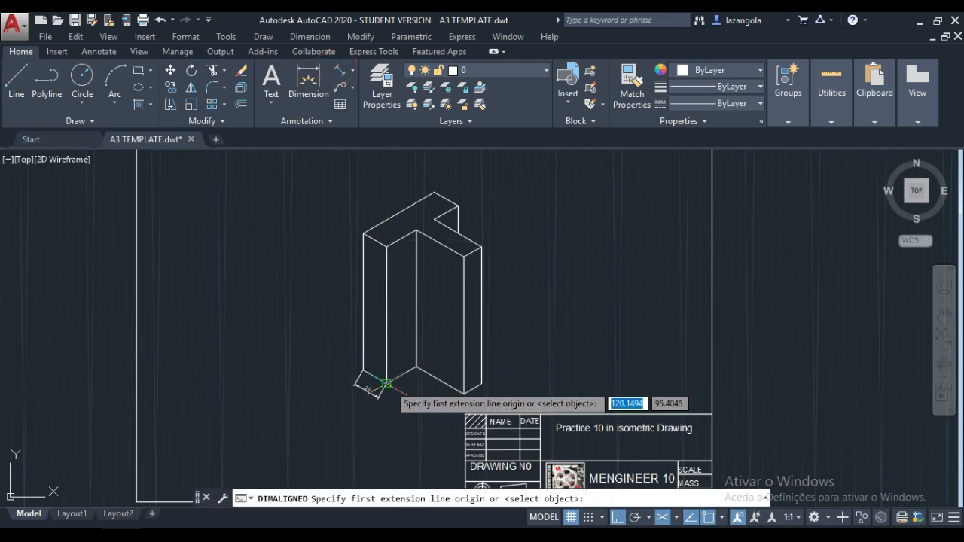
pyautogui.click(386, 384)
pyautogui.click(415, 369)
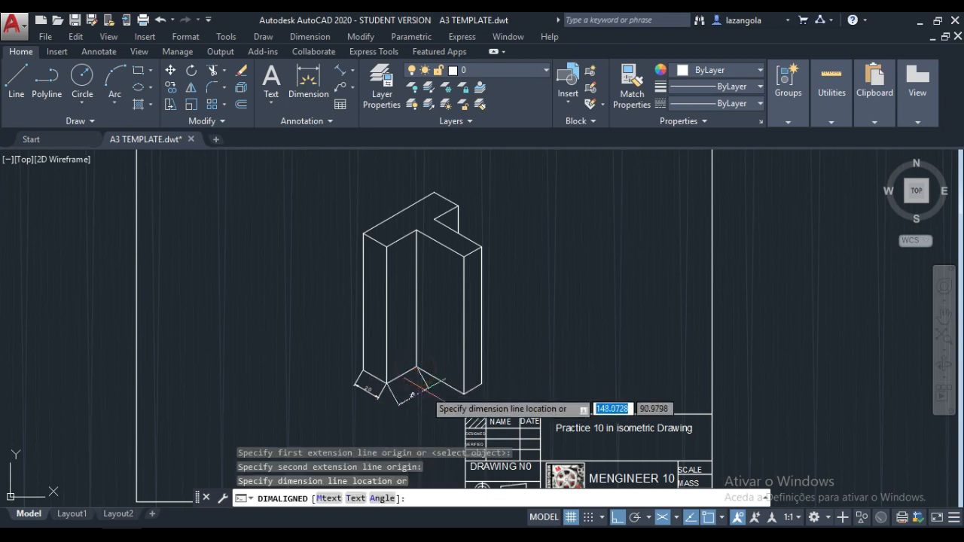
pyautogui.click(409, 383)
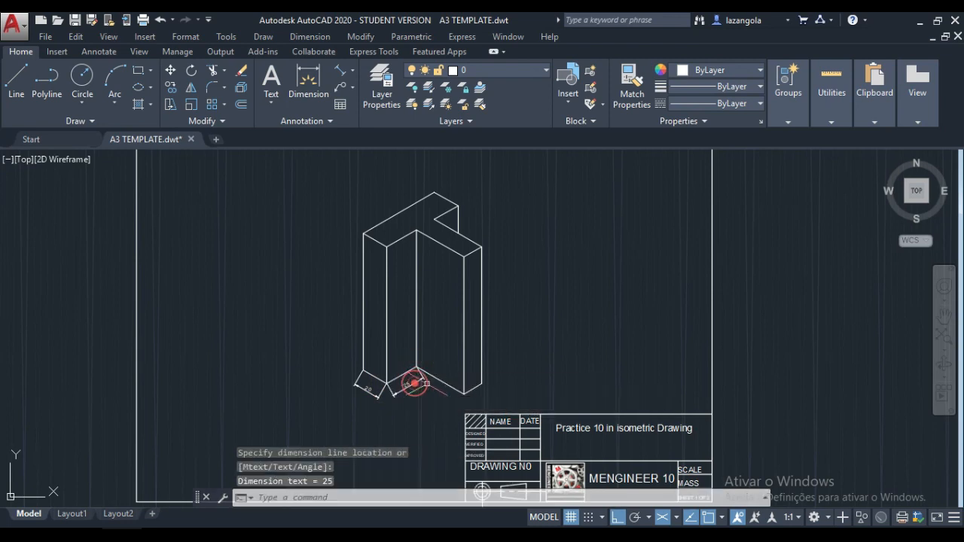
pyautogui.click(343, 75)
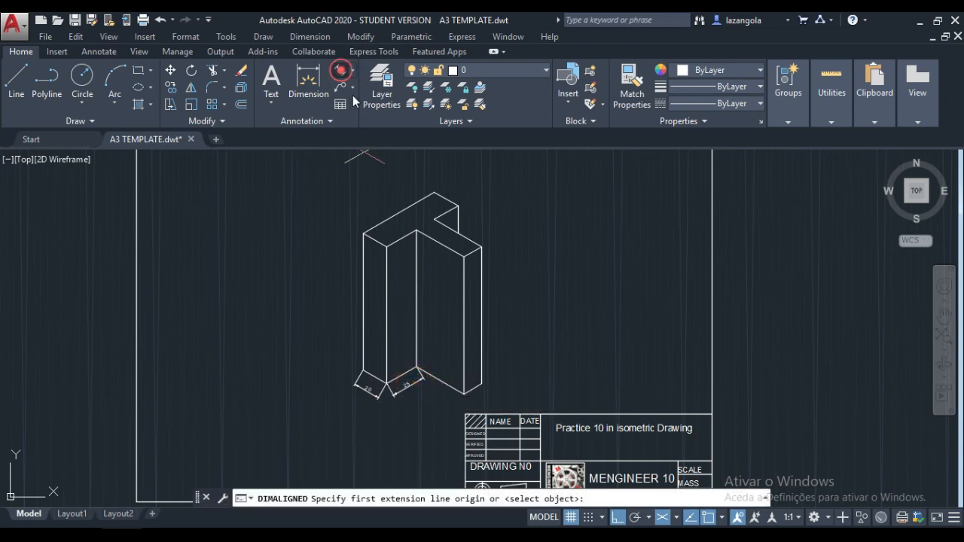
pyautogui.click(416, 369)
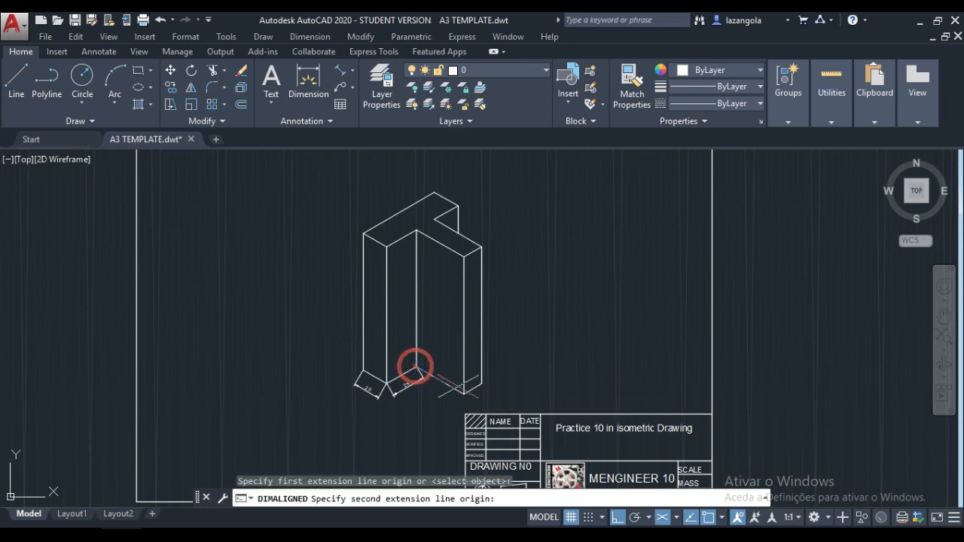
pyautogui.click(463, 393)
pyautogui.click(456, 399)
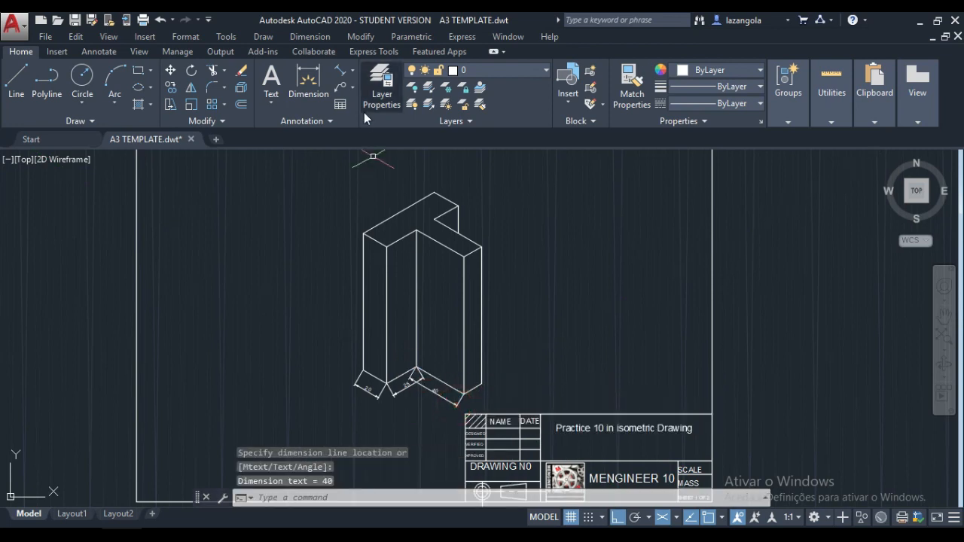
# Add aligned dimensions to the stem end's bottom edge and to the prism's height along the crossbar's front vertical edge.
pyautogui.click(340, 72)
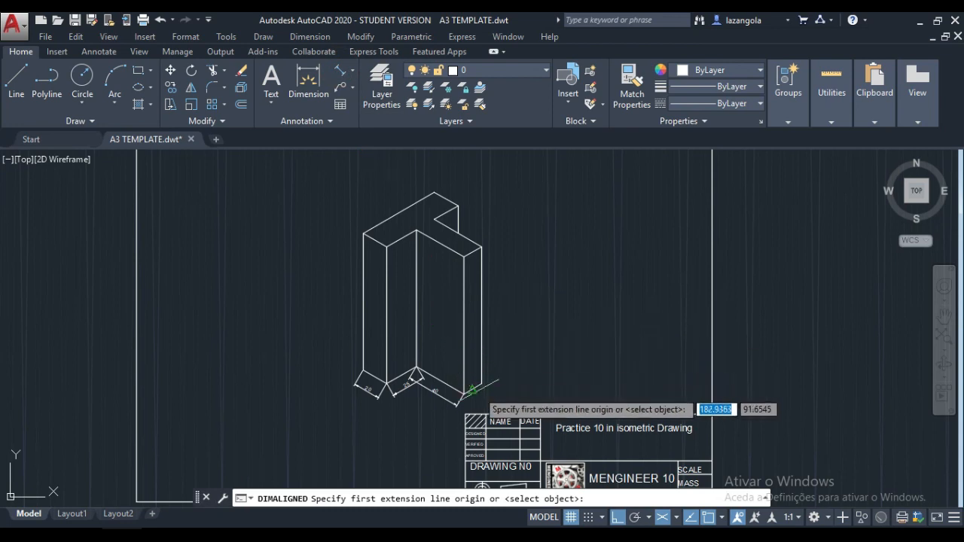
pyautogui.click(460, 393)
pyautogui.click(483, 384)
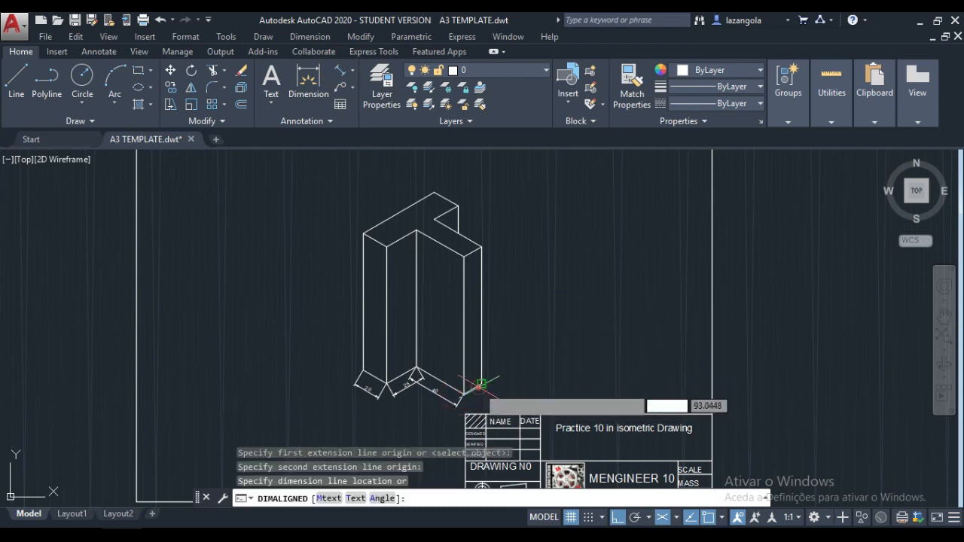
pyautogui.click(487, 395)
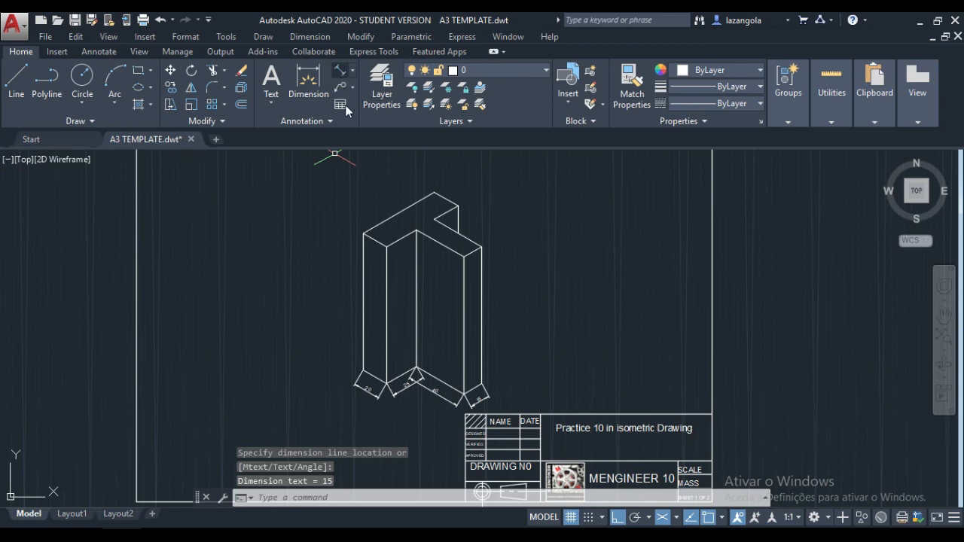
pyautogui.click(337, 69)
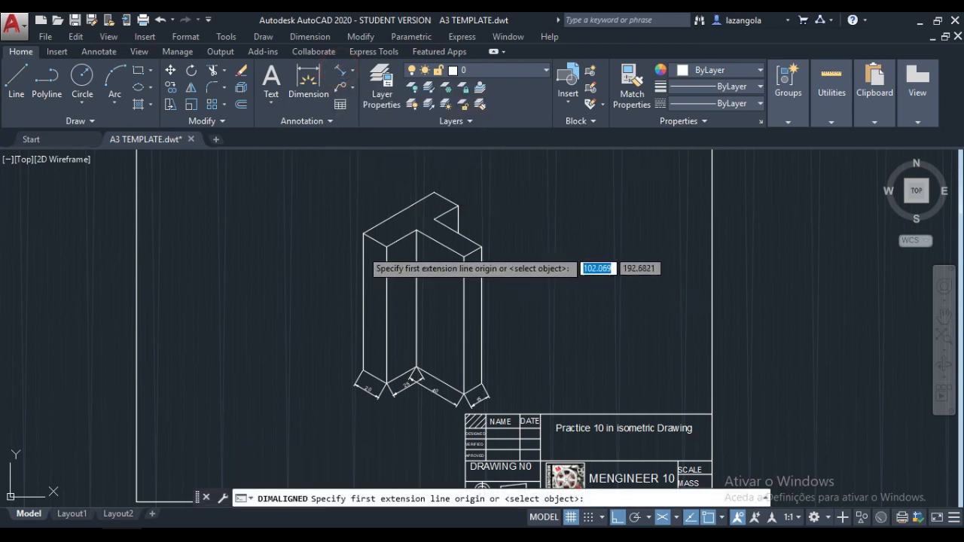
pyautogui.click(386, 247)
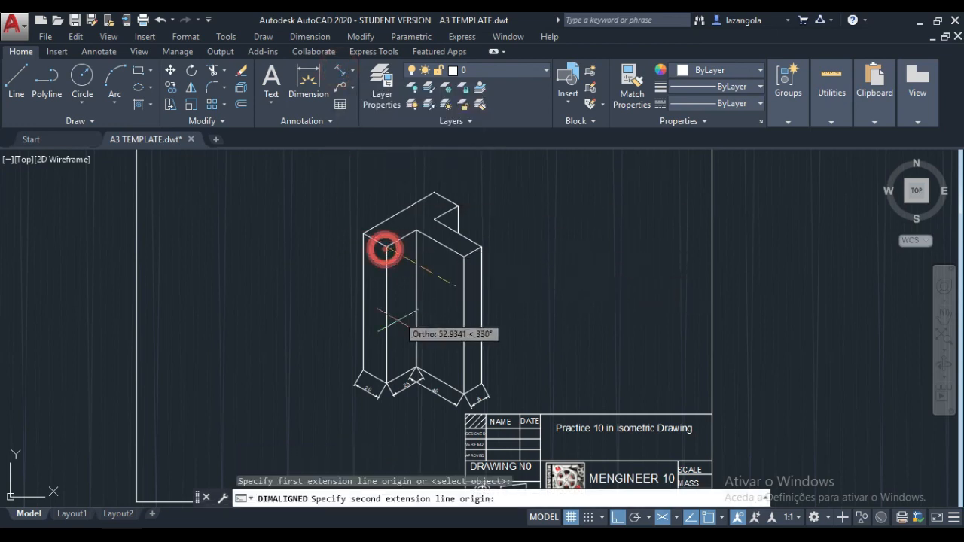
pyautogui.click(385, 384)
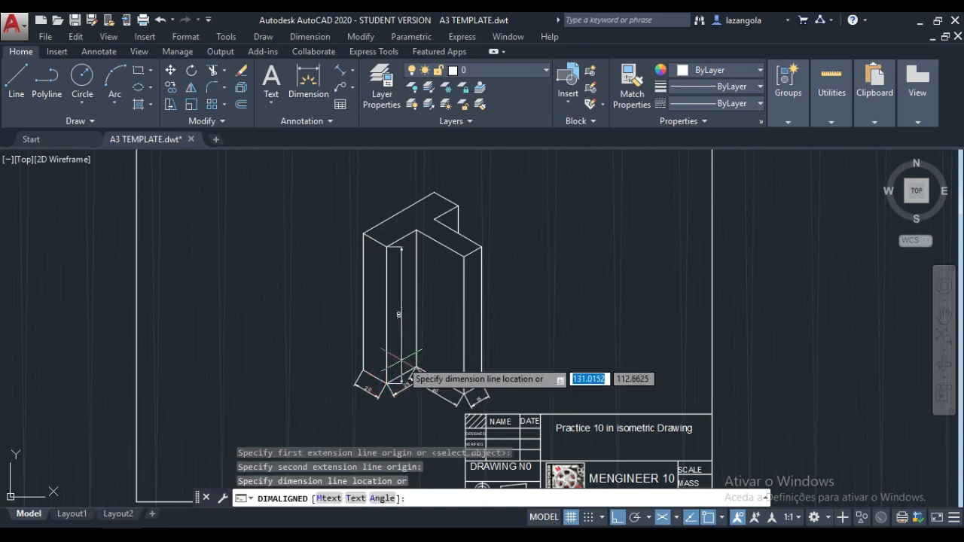
pyautogui.click(400, 360)
# Apply a 90° oblique angle to the four aligned dimensions along the prism's bottom edges.
pyautogui.scroll(-2, 516, 316)
pyautogui.scroll(3, 547, 305)
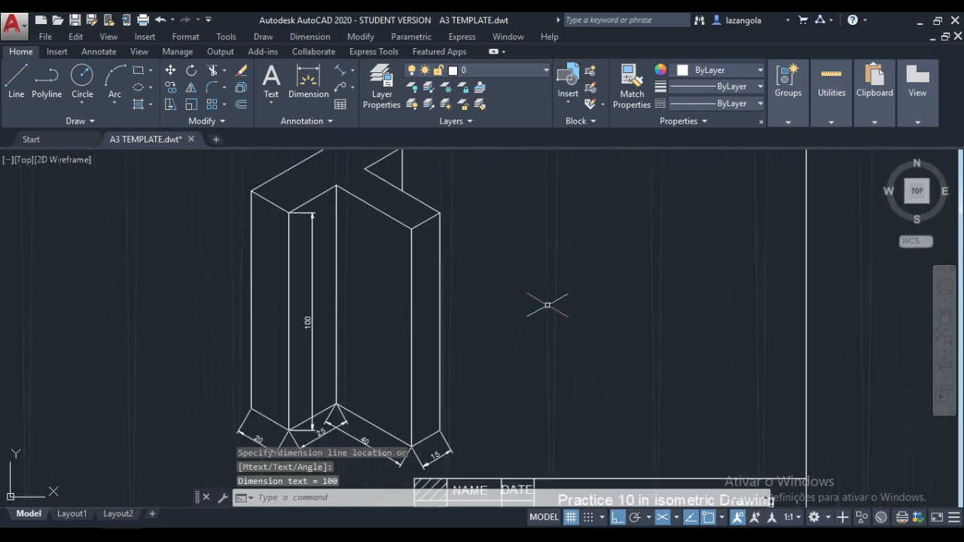
pyautogui.moveTo(544, 313)
pyautogui.mouseDown(button='middle')
pyautogui.moveTo(599, 316)
pyautogui.moveTo(667, 271)
pyautogui.mouseUp(button='middle')
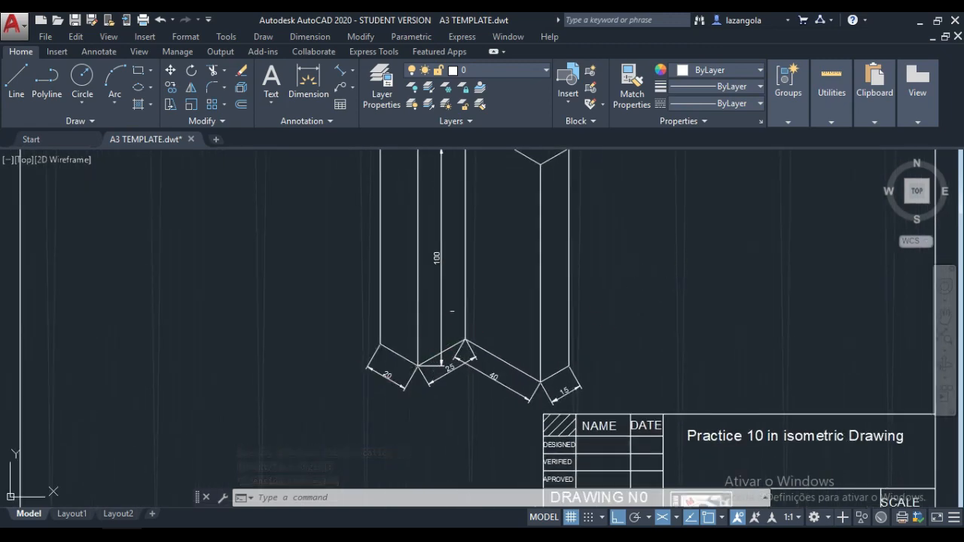
pyautogui.click(375, 375)
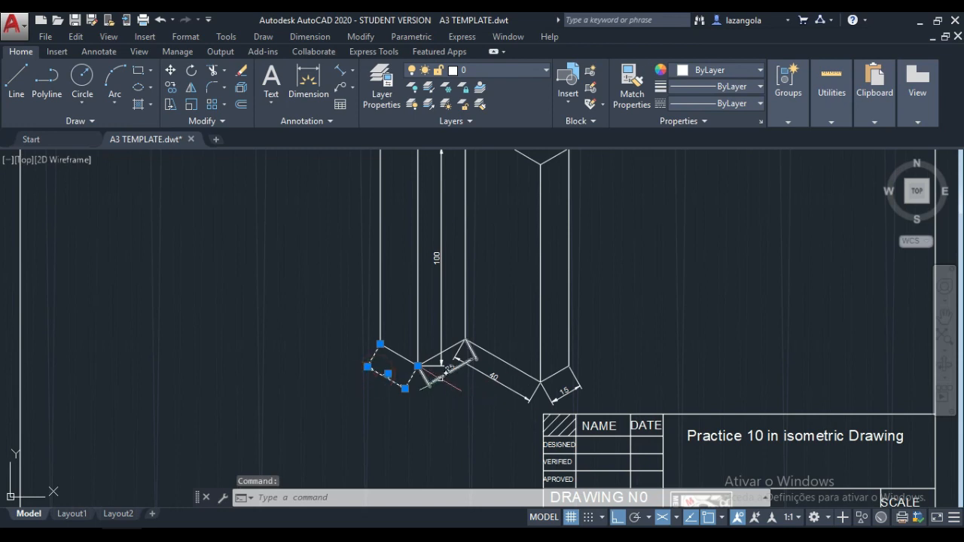
pyautogui.click(443, 369)
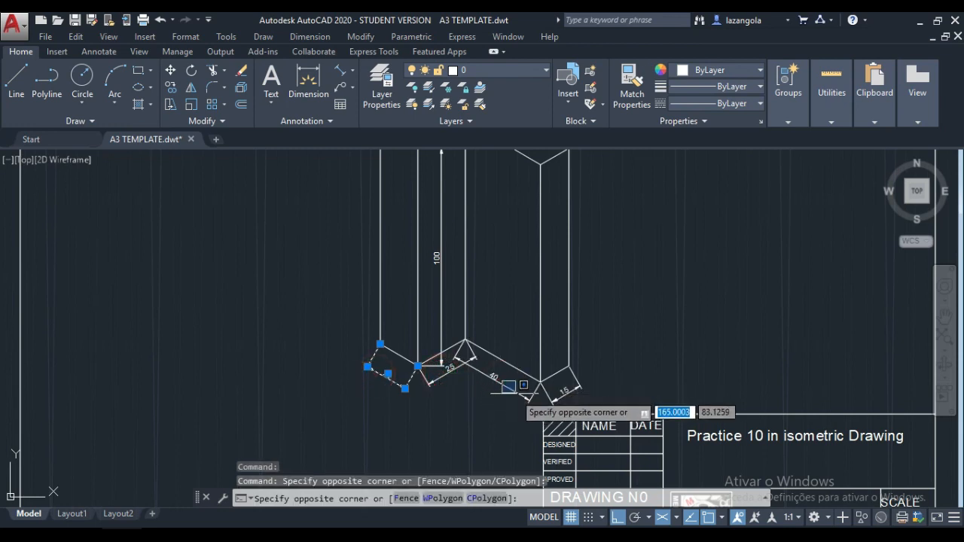
pyautogui.click(556, 394)
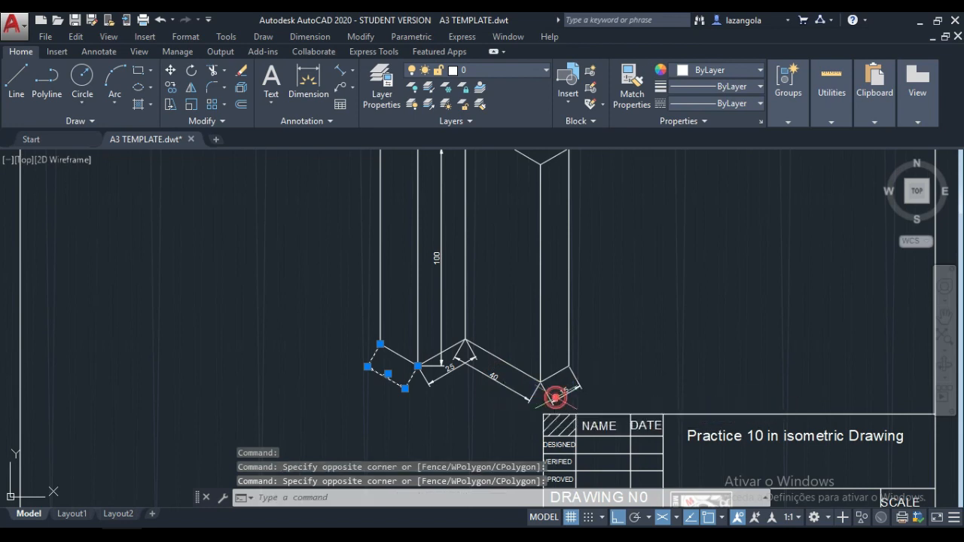
pyautogui.click(495, 382)
pyautogui.click(430, 381)
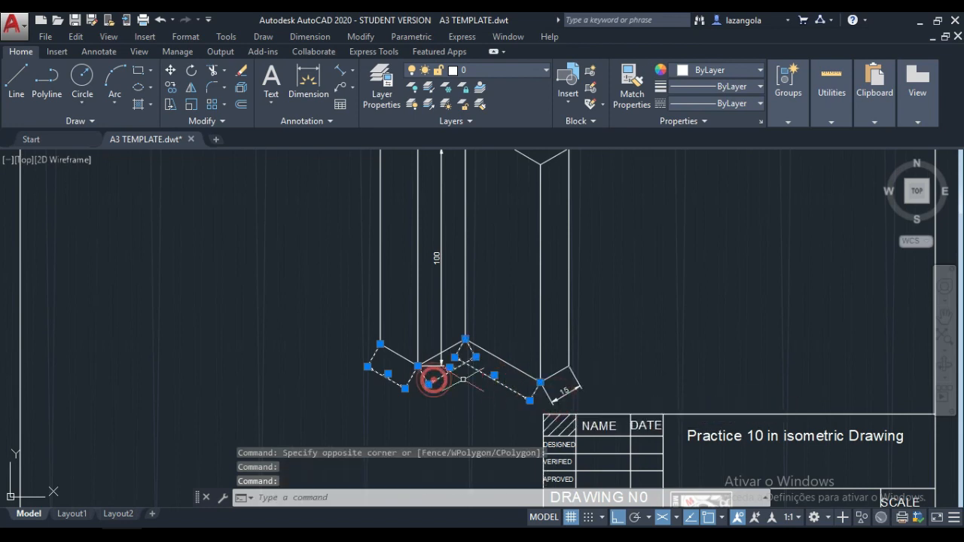
pyautogui.click(571, 379)
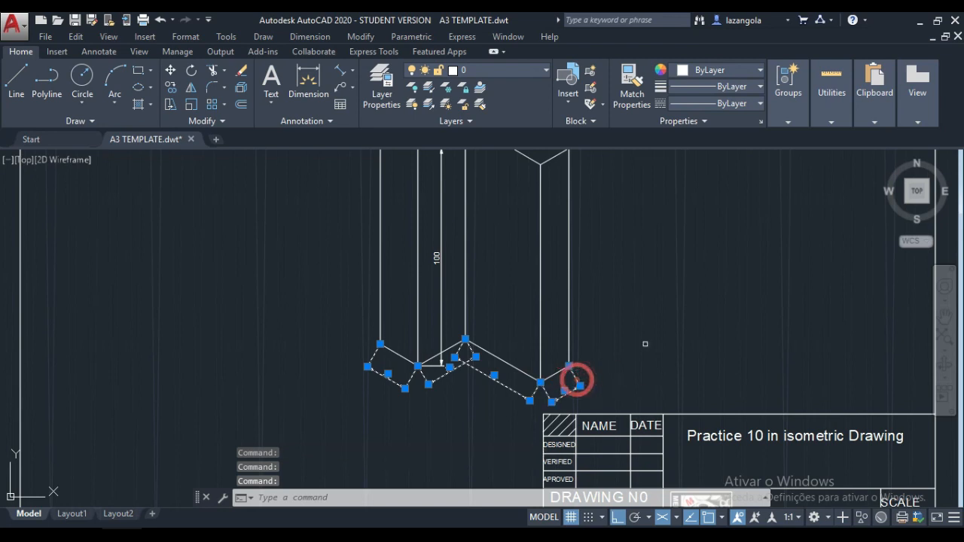
pyautogui.click(97, 52)
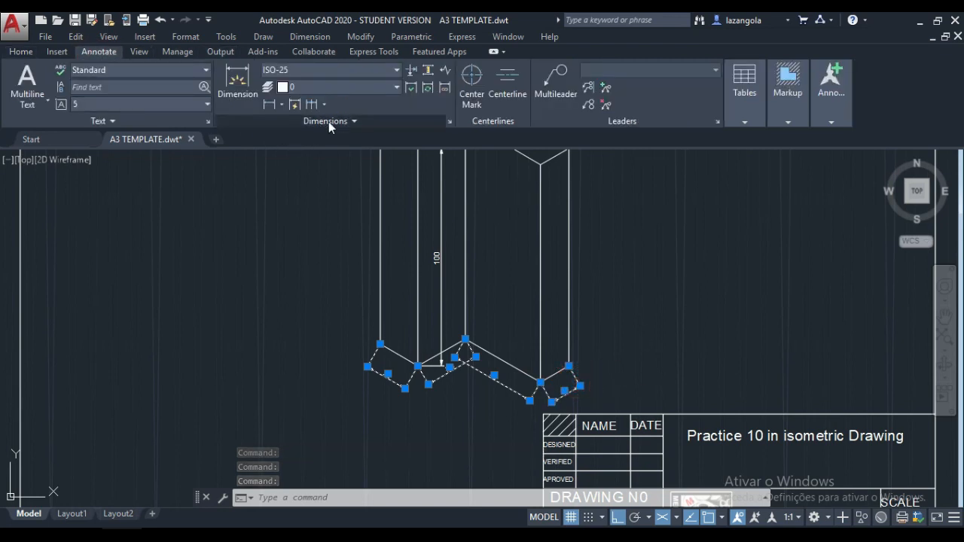
pyautogui.click(355, 121)
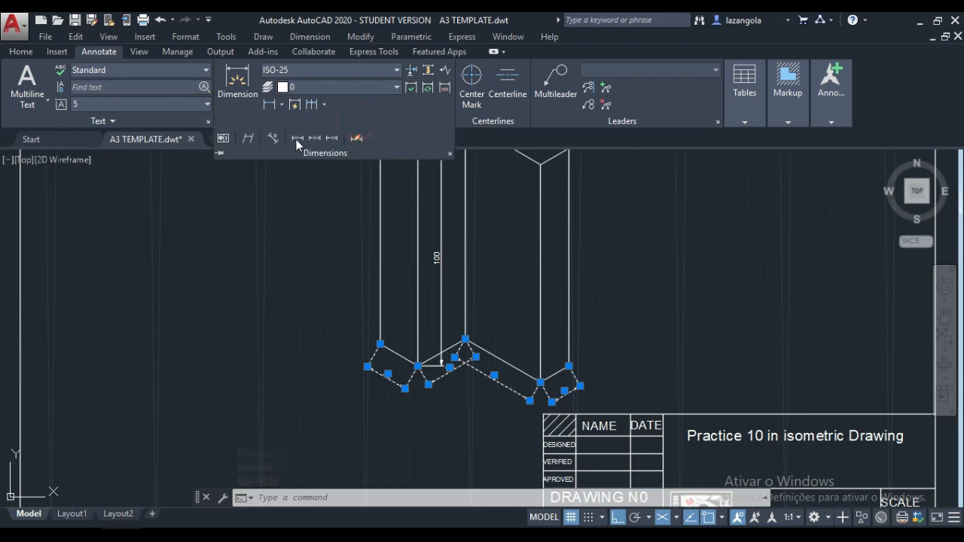
pyautogui.click(250, 137)
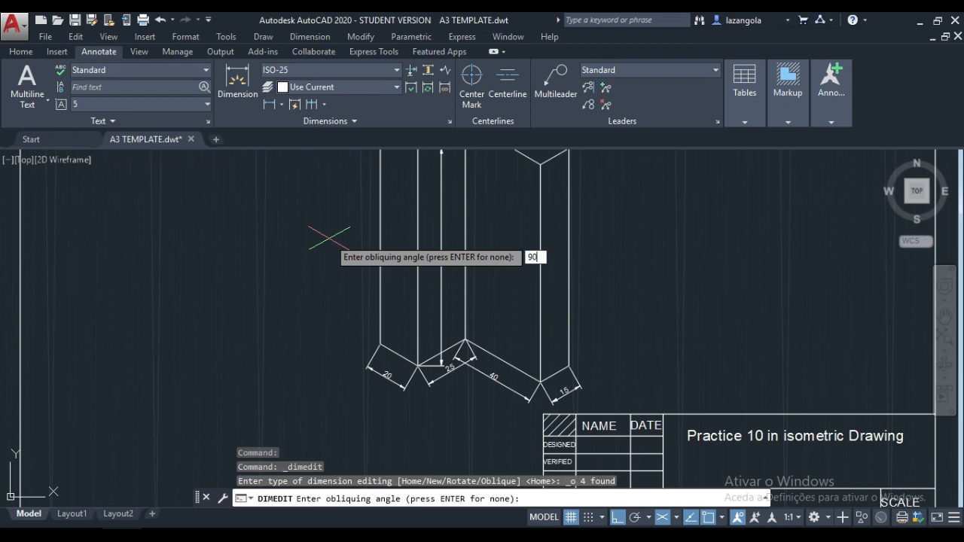
pyautogui.press('Return')
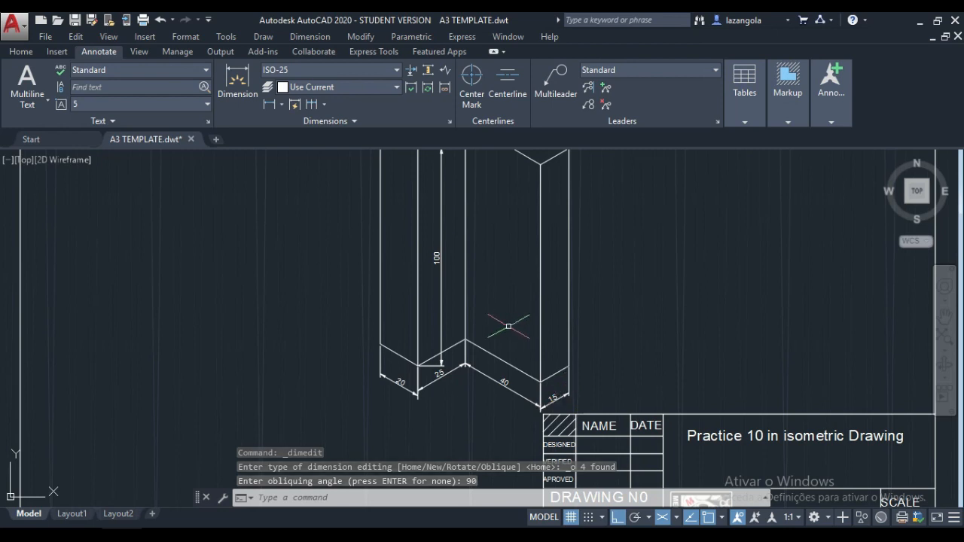
# Apply a 30° oblique angle to the prism's vertical height dimension.
pyautogui.click(441, 267)
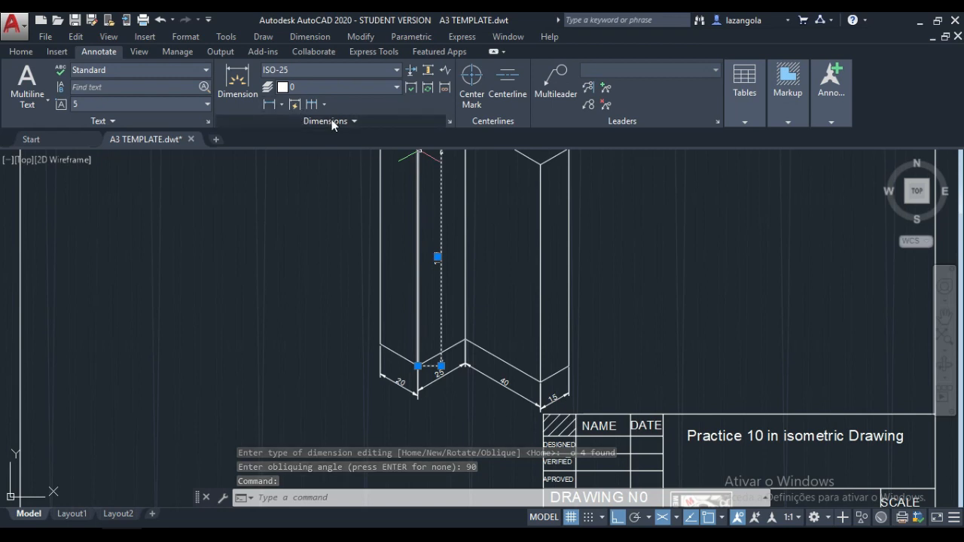
pyautogui.click(354, 121)
pyautogui.click(248, 138)
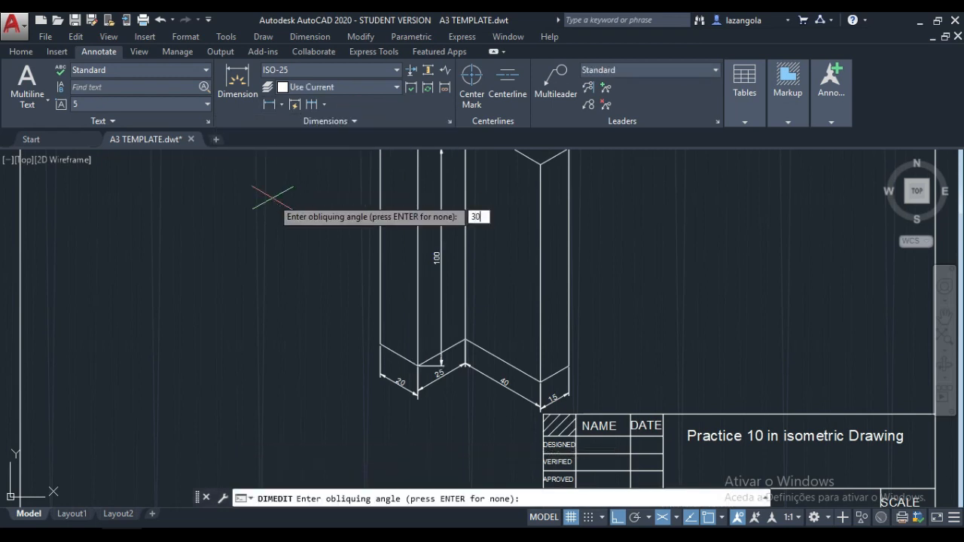
pyautogui.press('Return')
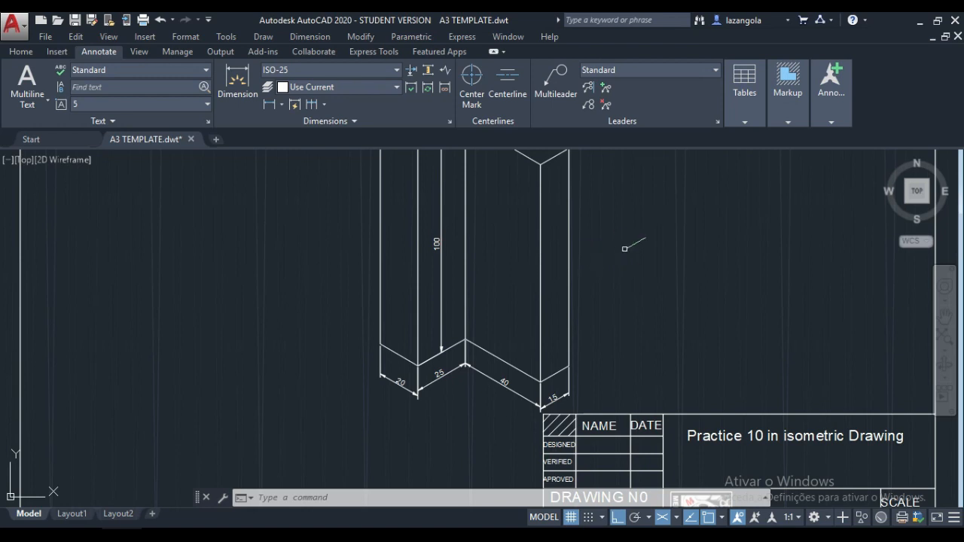
pyautogui.scroll(-2, 639, 244)
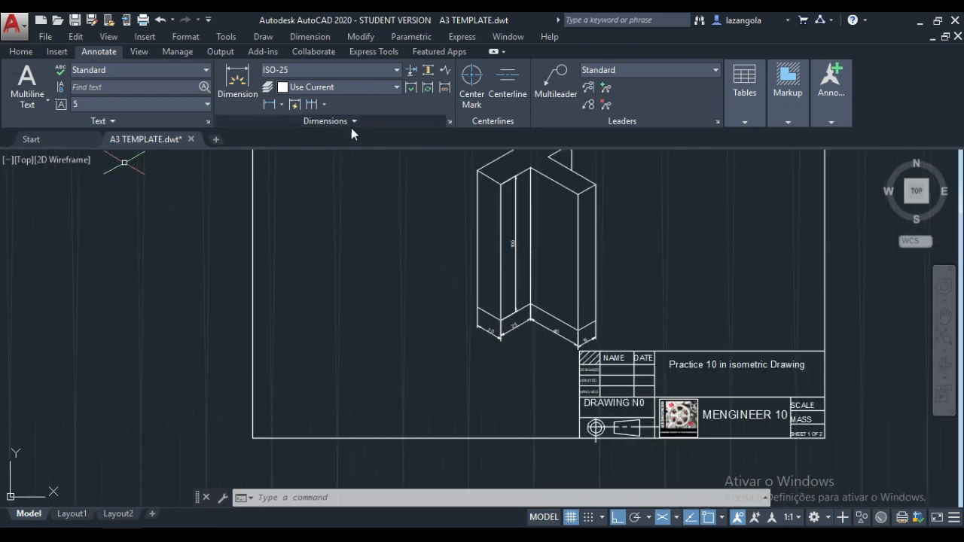
pyautogui.scroll(-2, 677, 260)
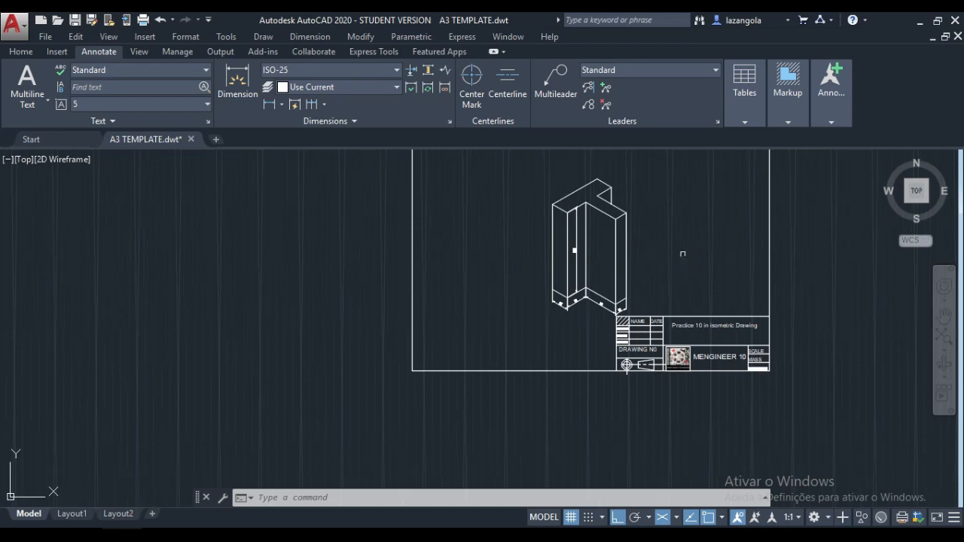
pyautogui.moveTo(700, 221); pyautogui.dragTo(658, 254, button='middle')
pyautogui.scroll(3, 557, 290)
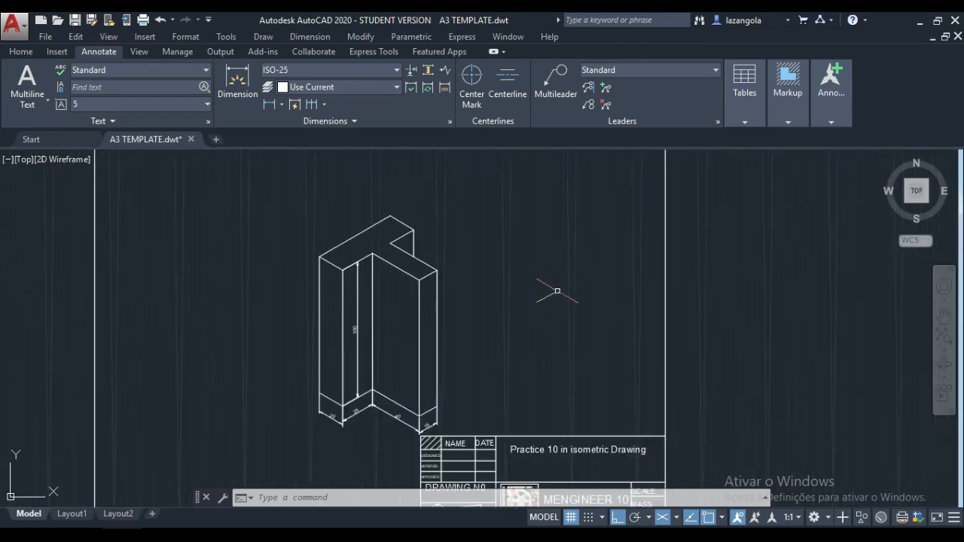
pyautogui.scroll(3, 522, 319)
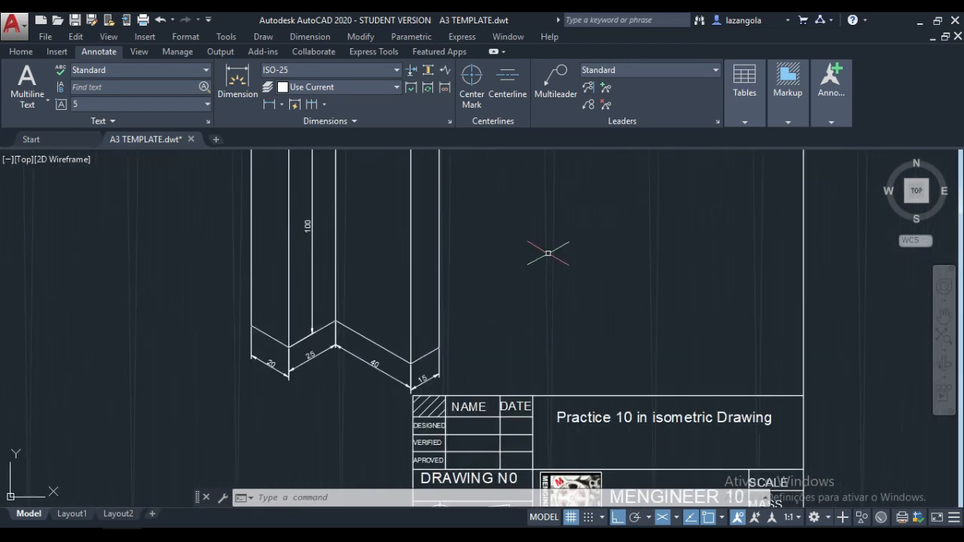
pyautogui.scroll(-2, 548, 253)
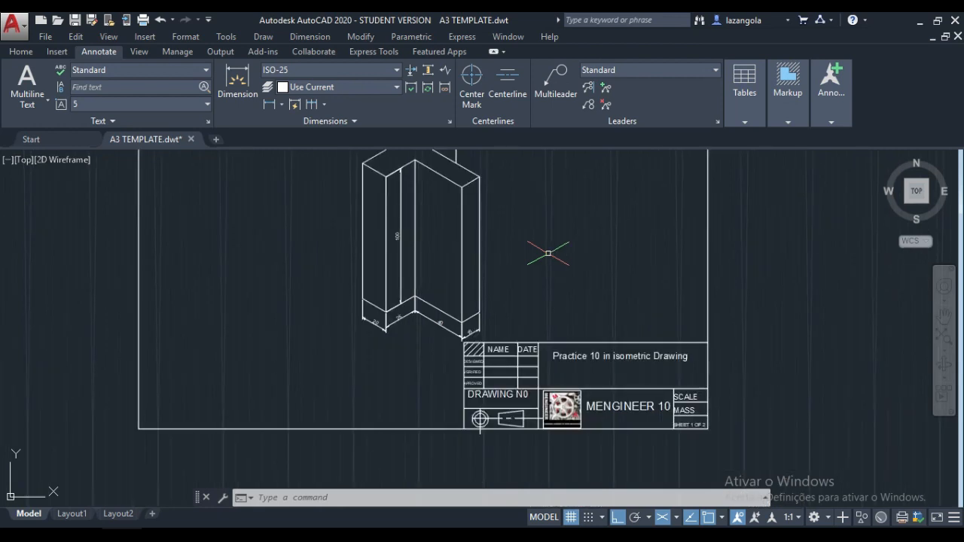